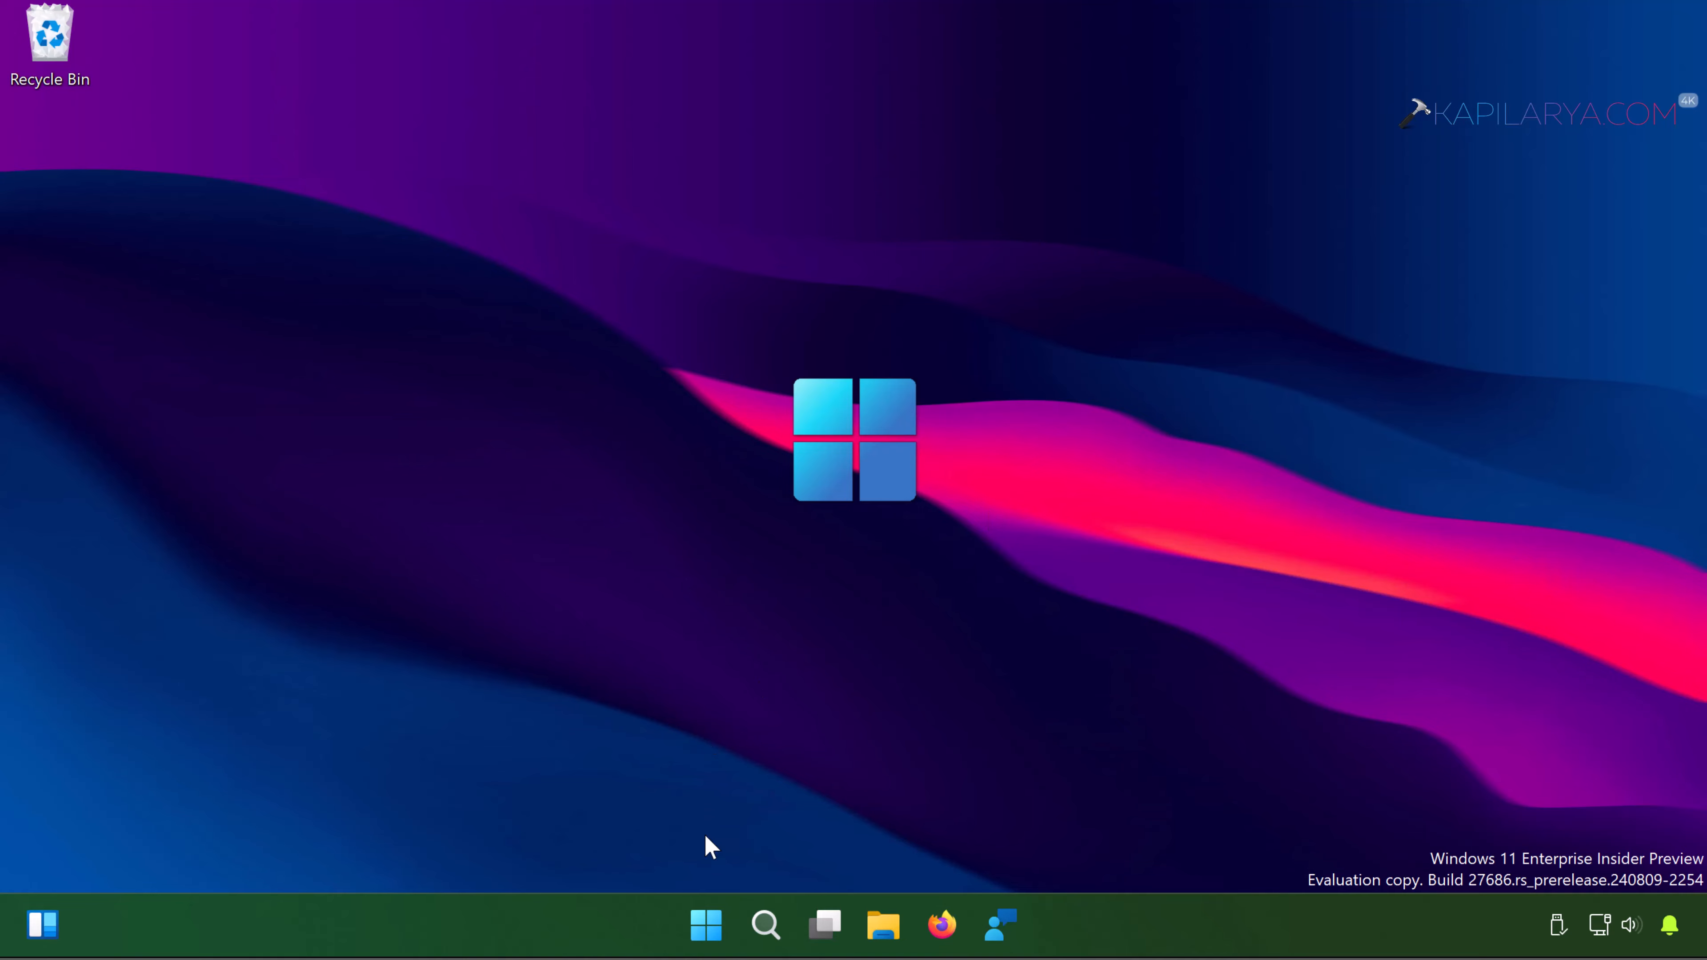
Step: Open the Disks & volumes page in the advanced storage settings of Windows Settings
{"action": "right_click", "coordinate": [706, 927]}
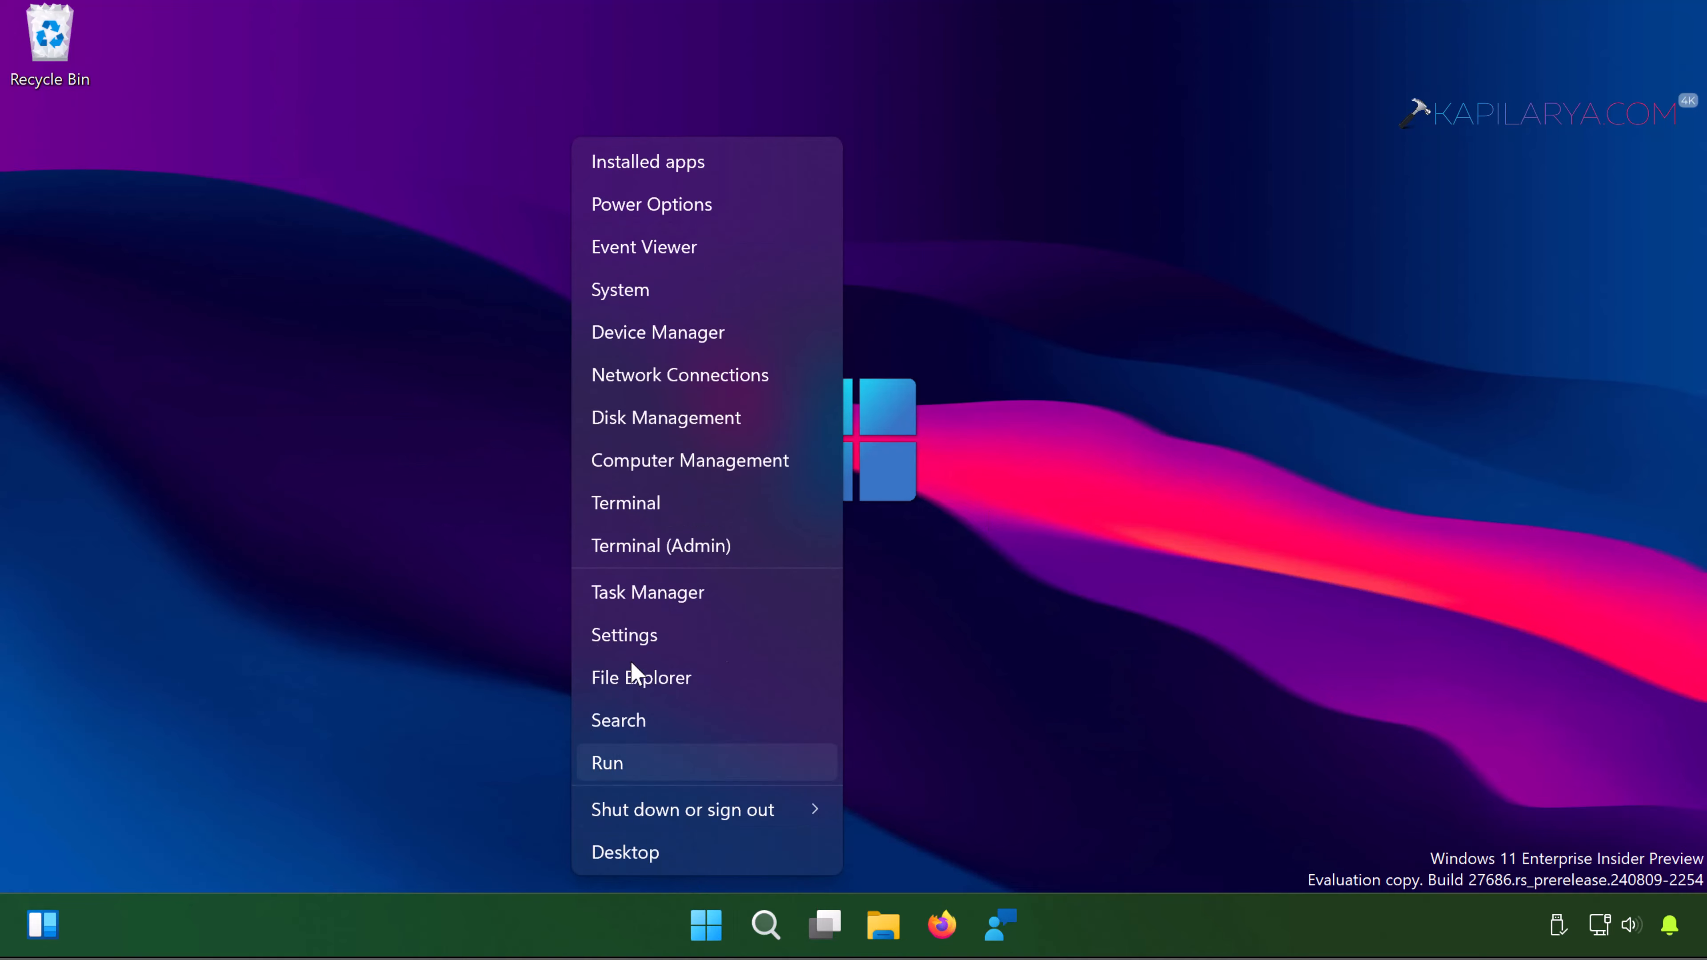
{"action": "left_click", "coordinate": [648, 634]}
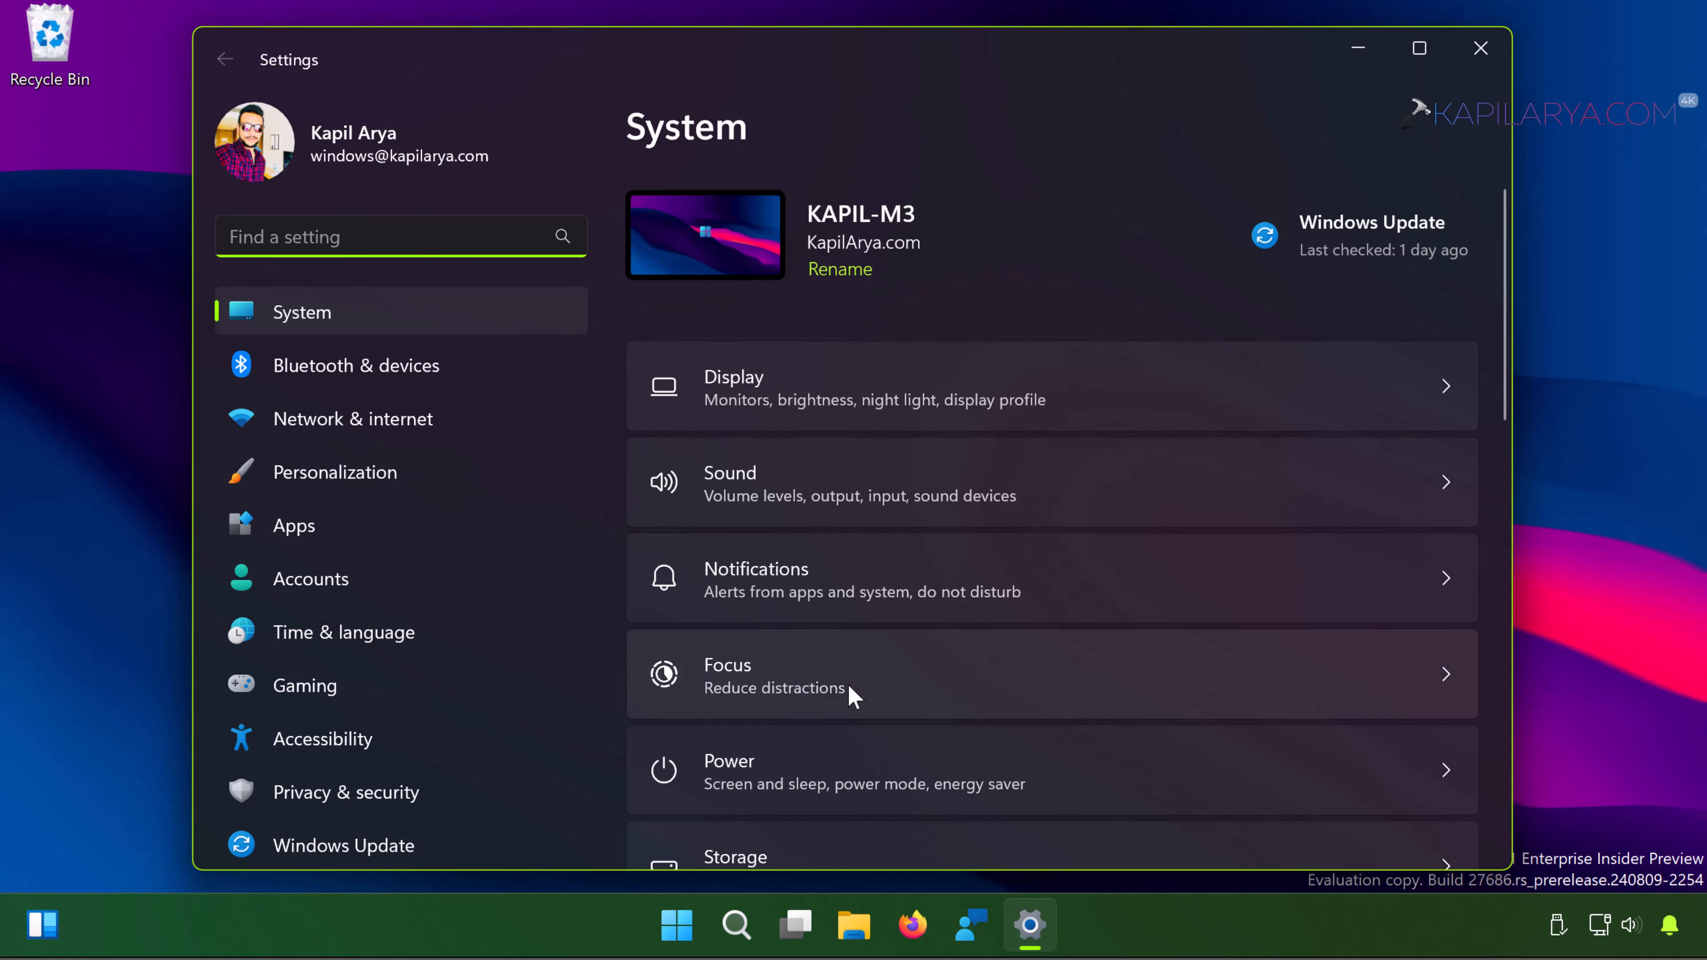
{"action": "scroll", "coordinate": [825, 724], "scroll_direction": "down", "scroll_amount": 3}
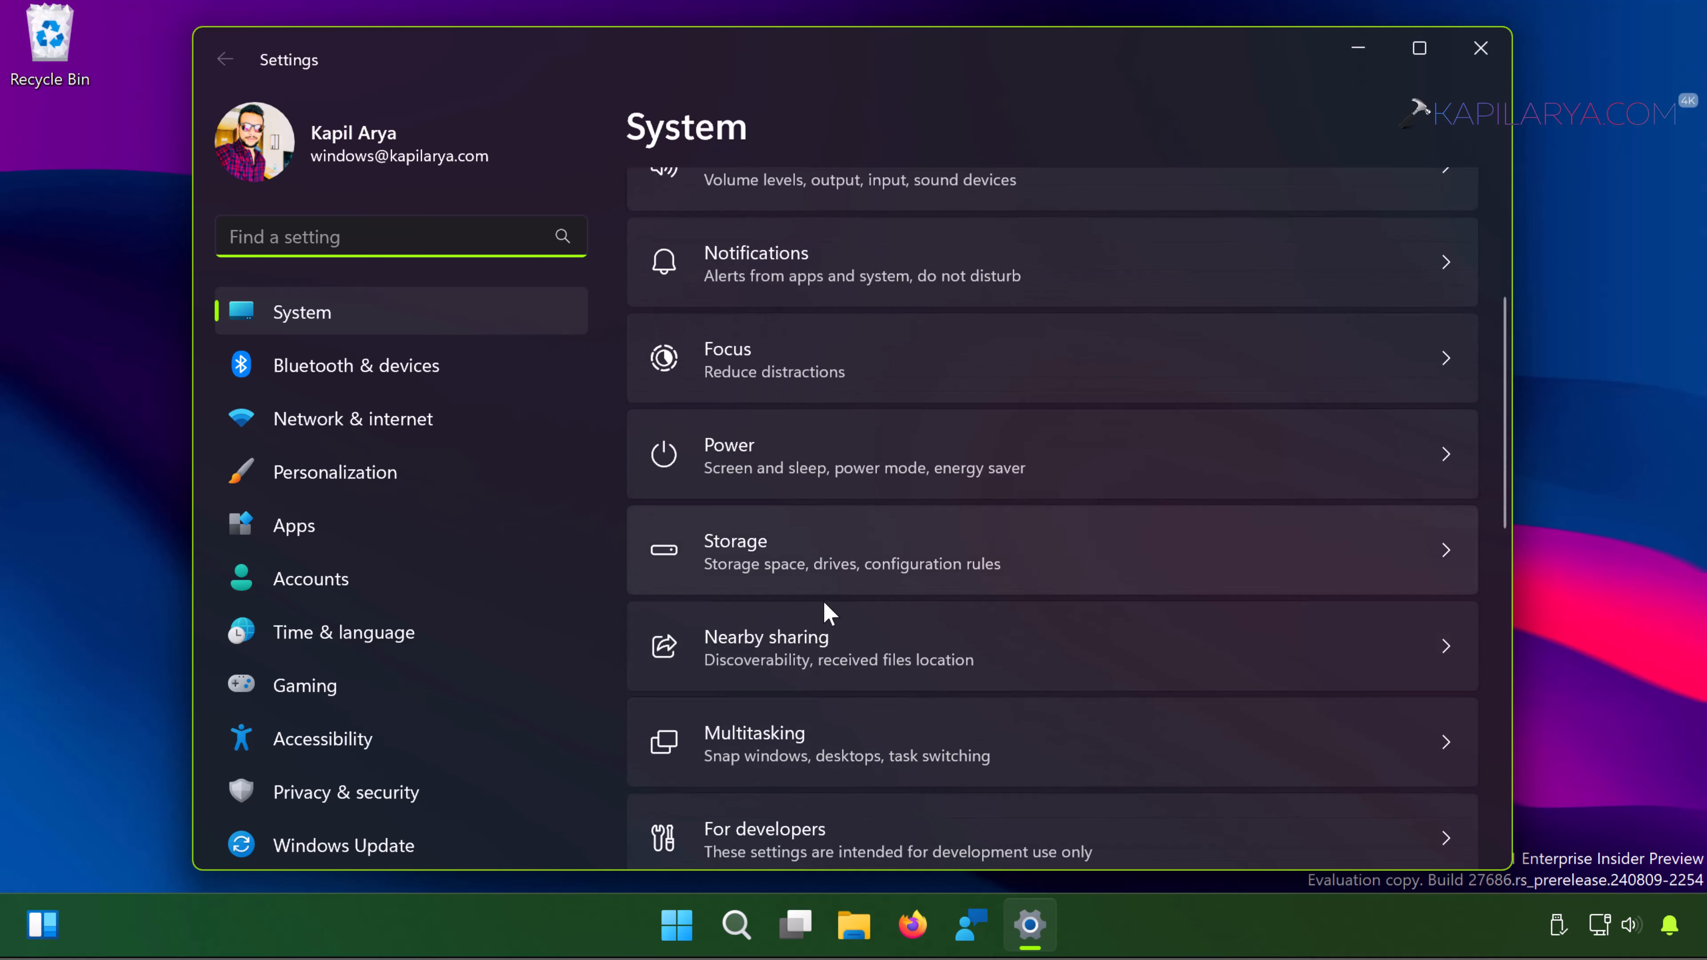
{"action": "left_click", "coordinate": [986, 564]}
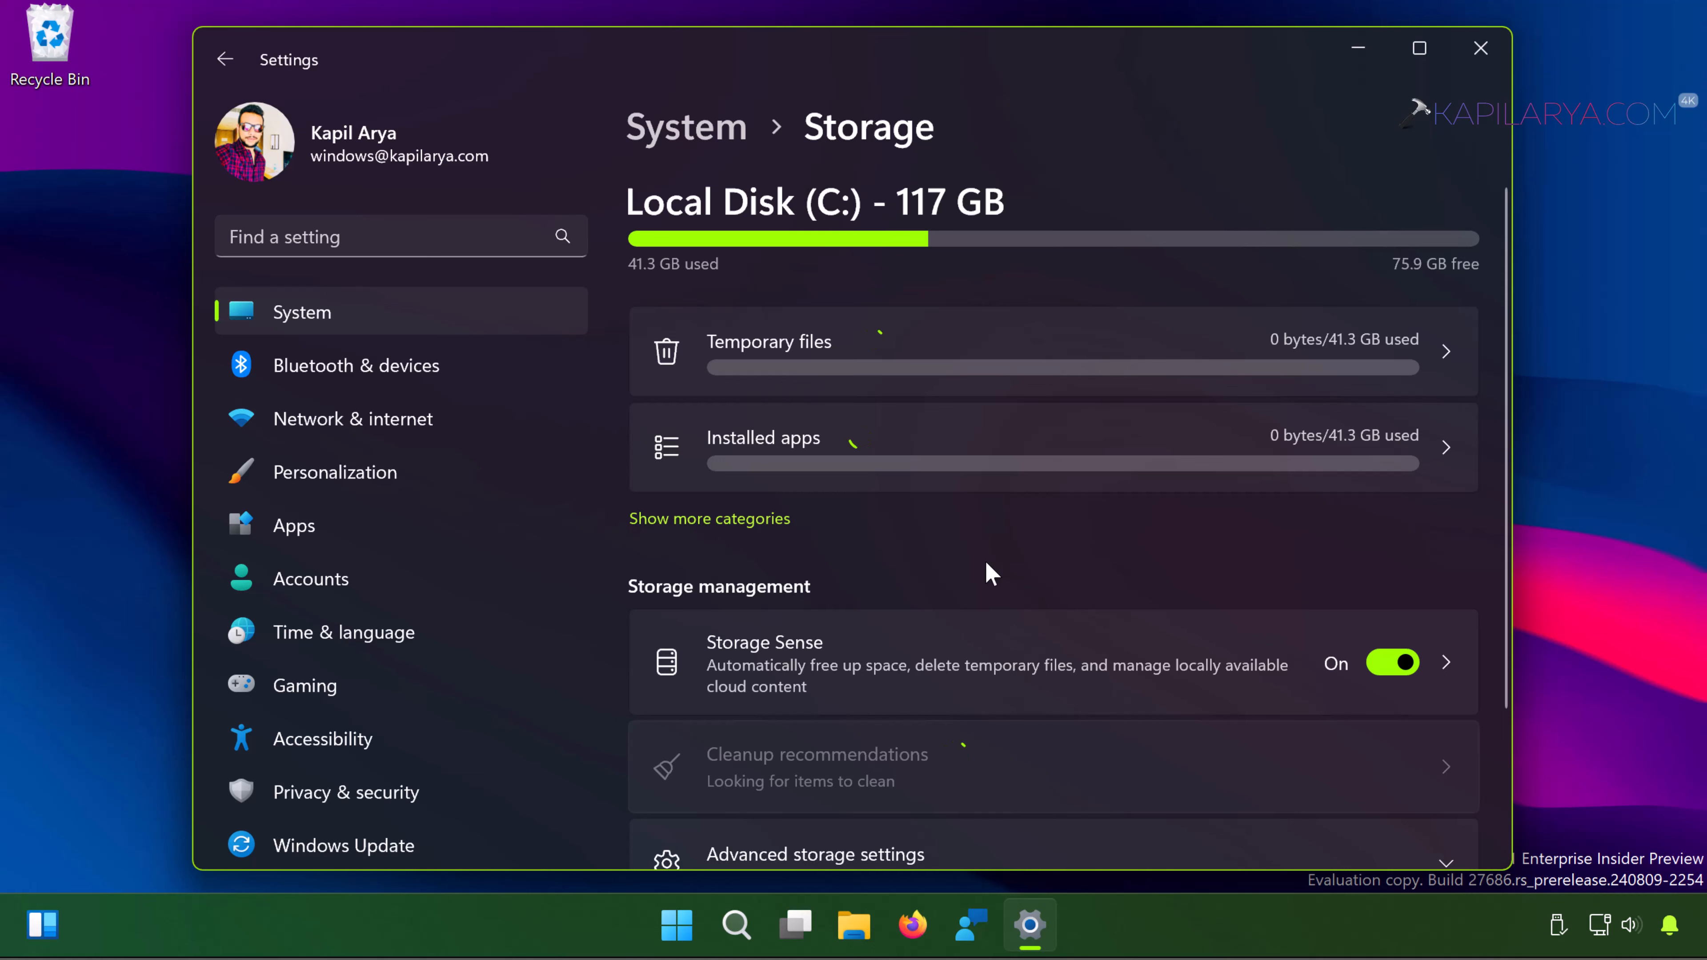
{"action": "scroll", "coordinate": [986, 563], "scroll_direction": "down", "scroll_amount": 3}
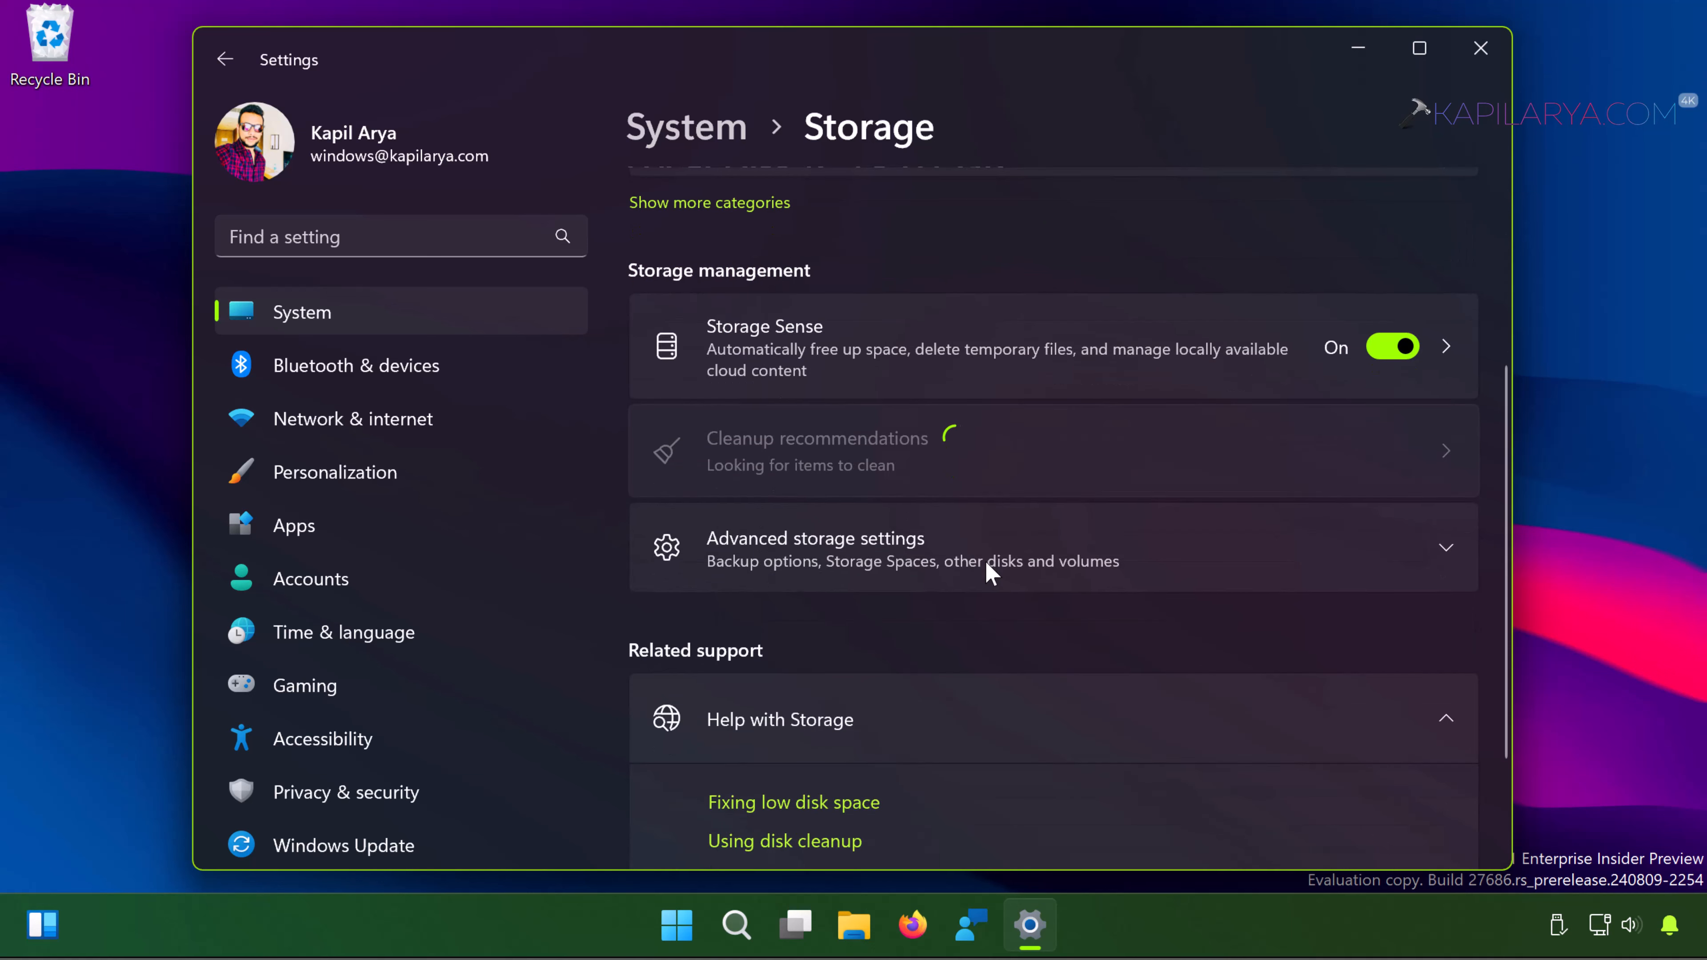
{"action": "left_click", "coordinate": [943, 561]}
{"action": "scroll", "coordinate": [944, 563], "scroll_direction": "down", "scroll_amount": 2}
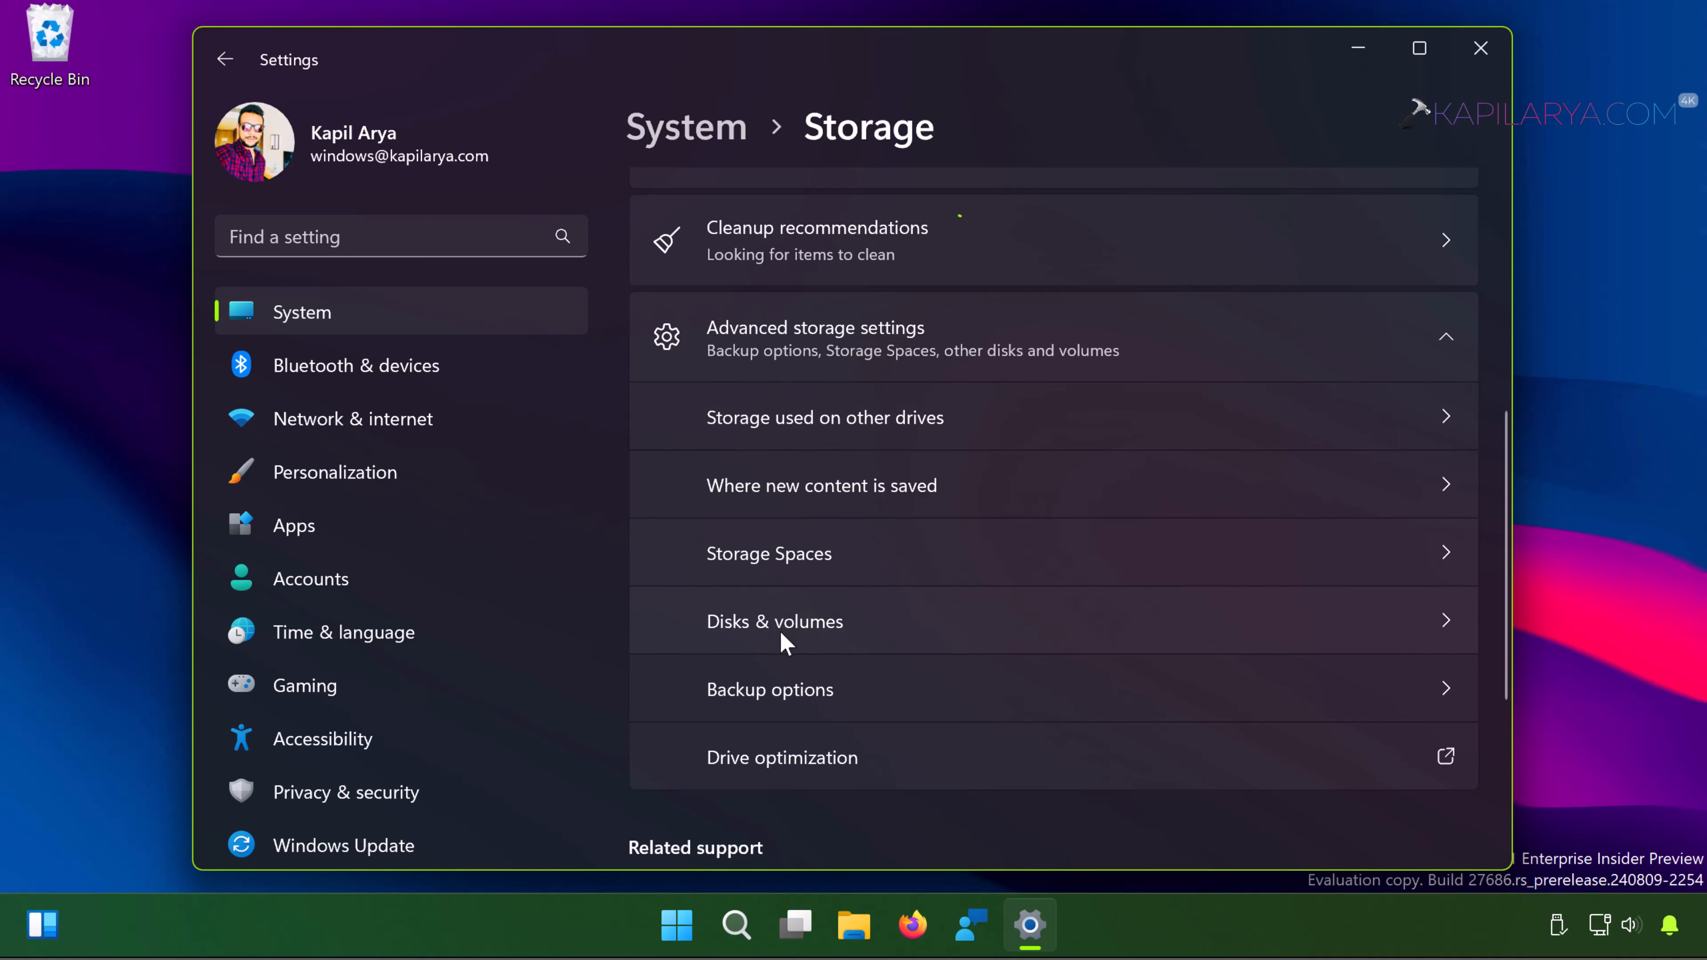
{"action": "left_click", "coordinate": [871, 625]}
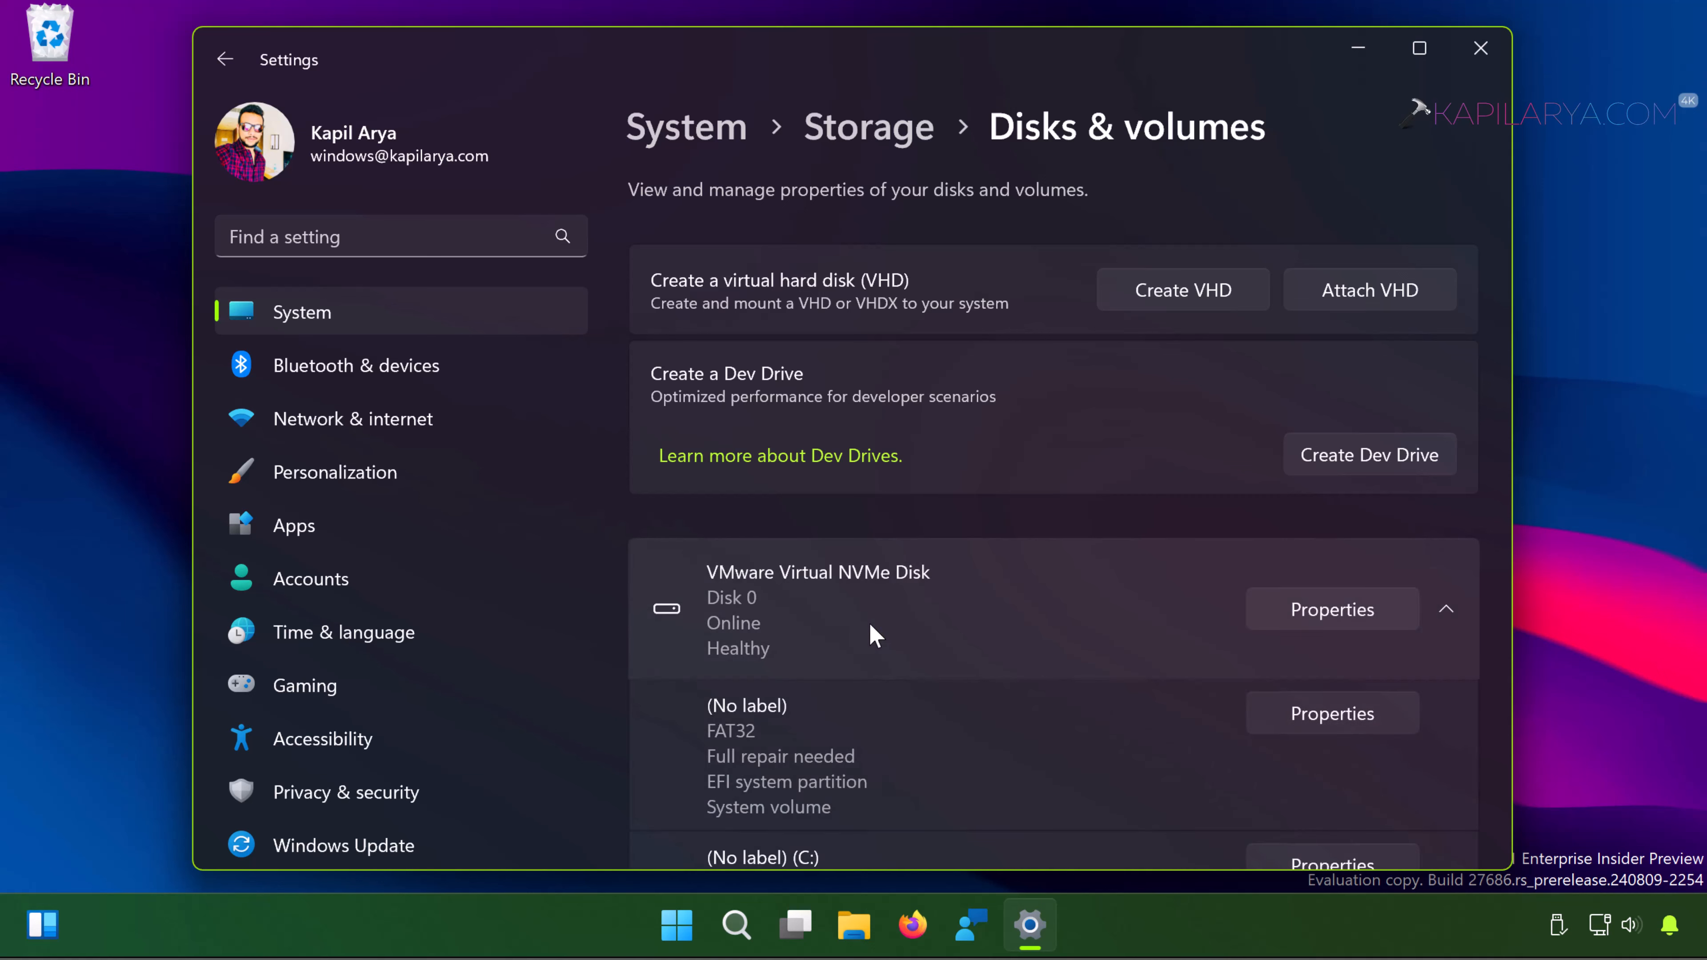
Step: Open the properties of the Demo Drive (F:) volume and go from there to BitLocker Drive Encryption
{"action": "scroll", "coordinate": [998, 614], "scroll_direction": "down", "scroll_amount": 5}
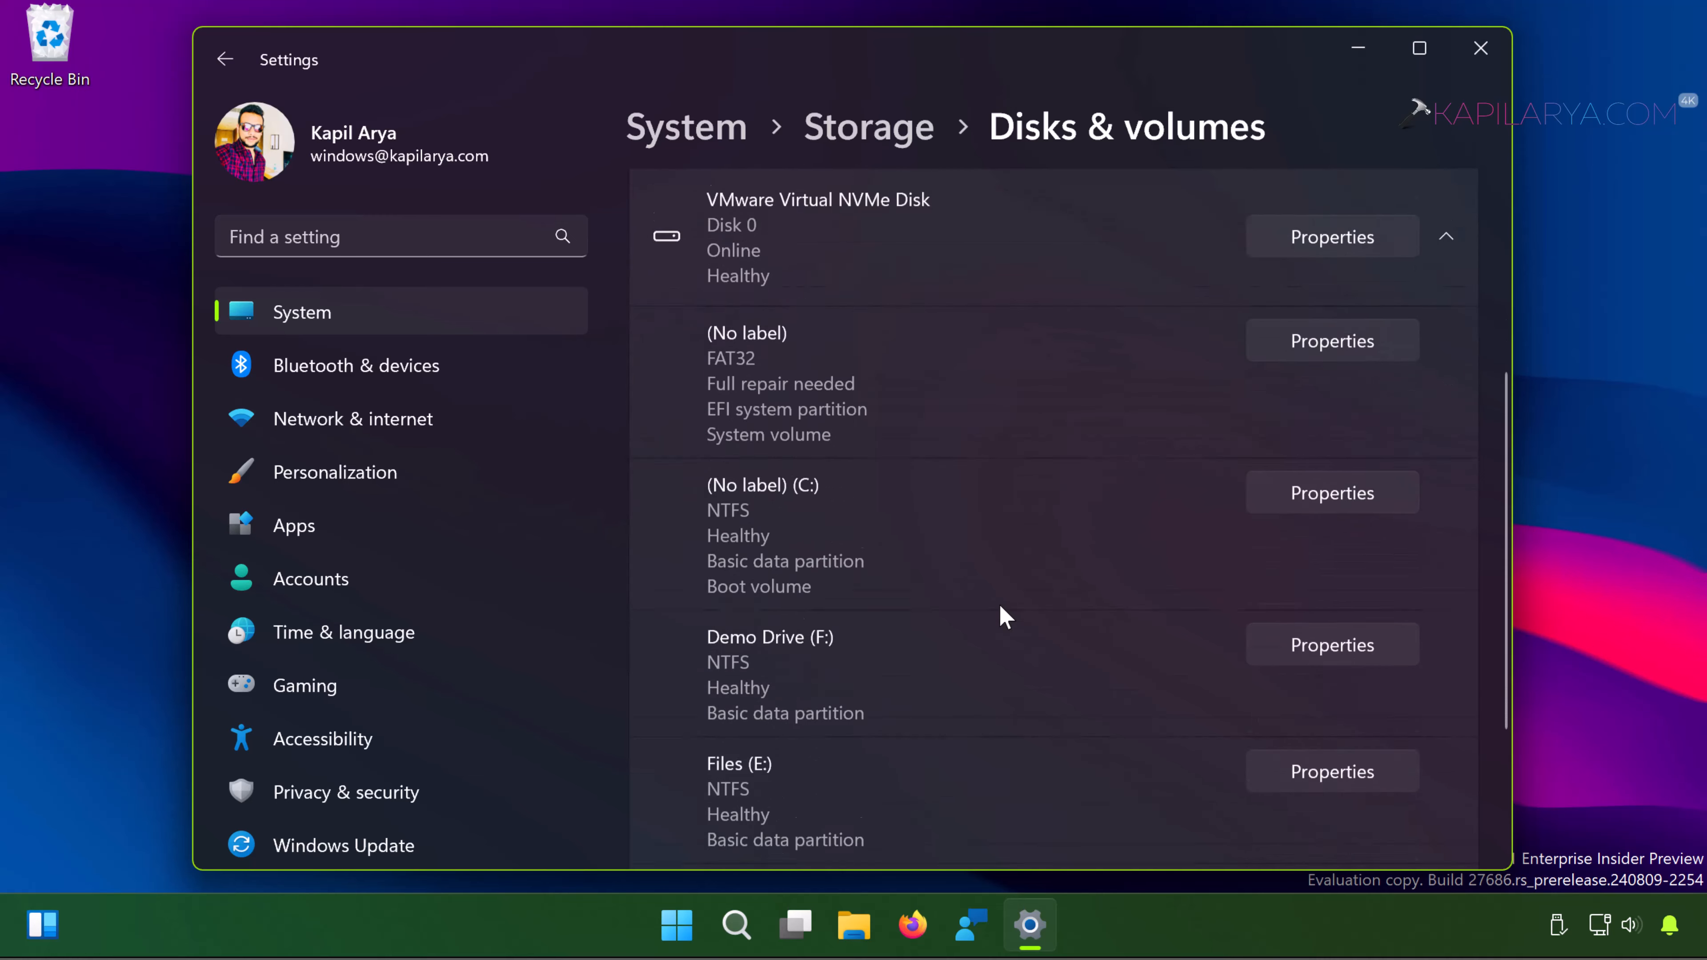
{"action": "scroll", "coordinate": [1004, 614], "scroll_direction": "down", "scroll_amount": 3}
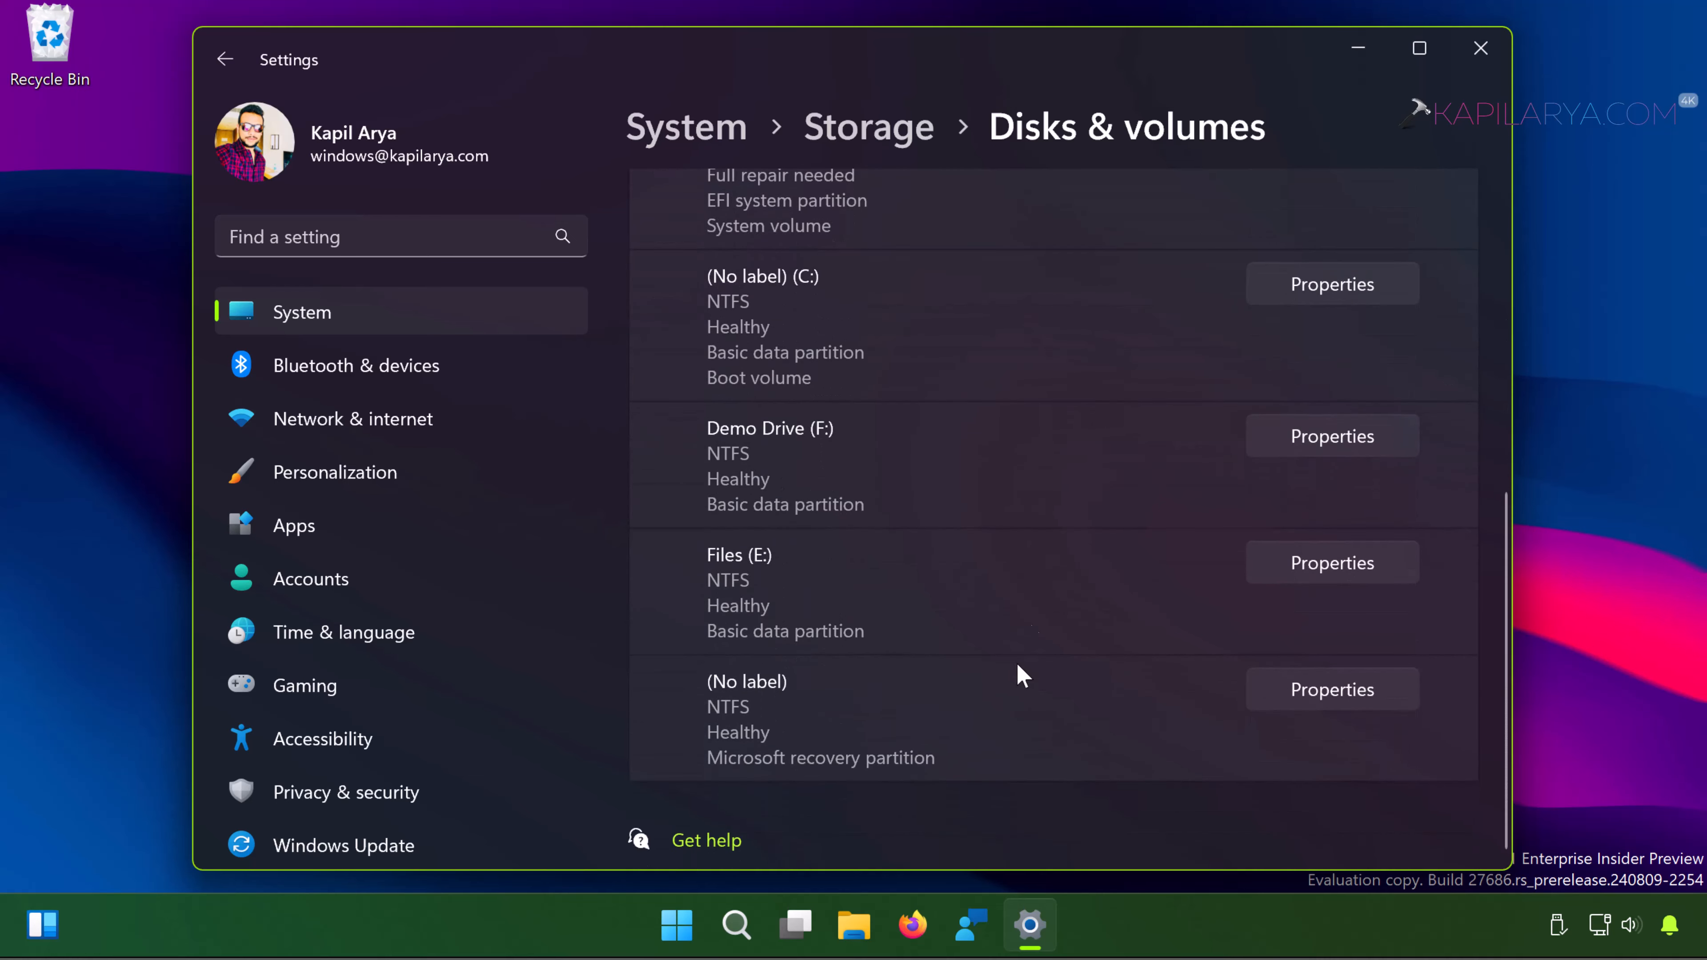
{"action": "scroll", "coordinate": [1010, 417], "scroll_direction": "up", "scroll_amount": 2}
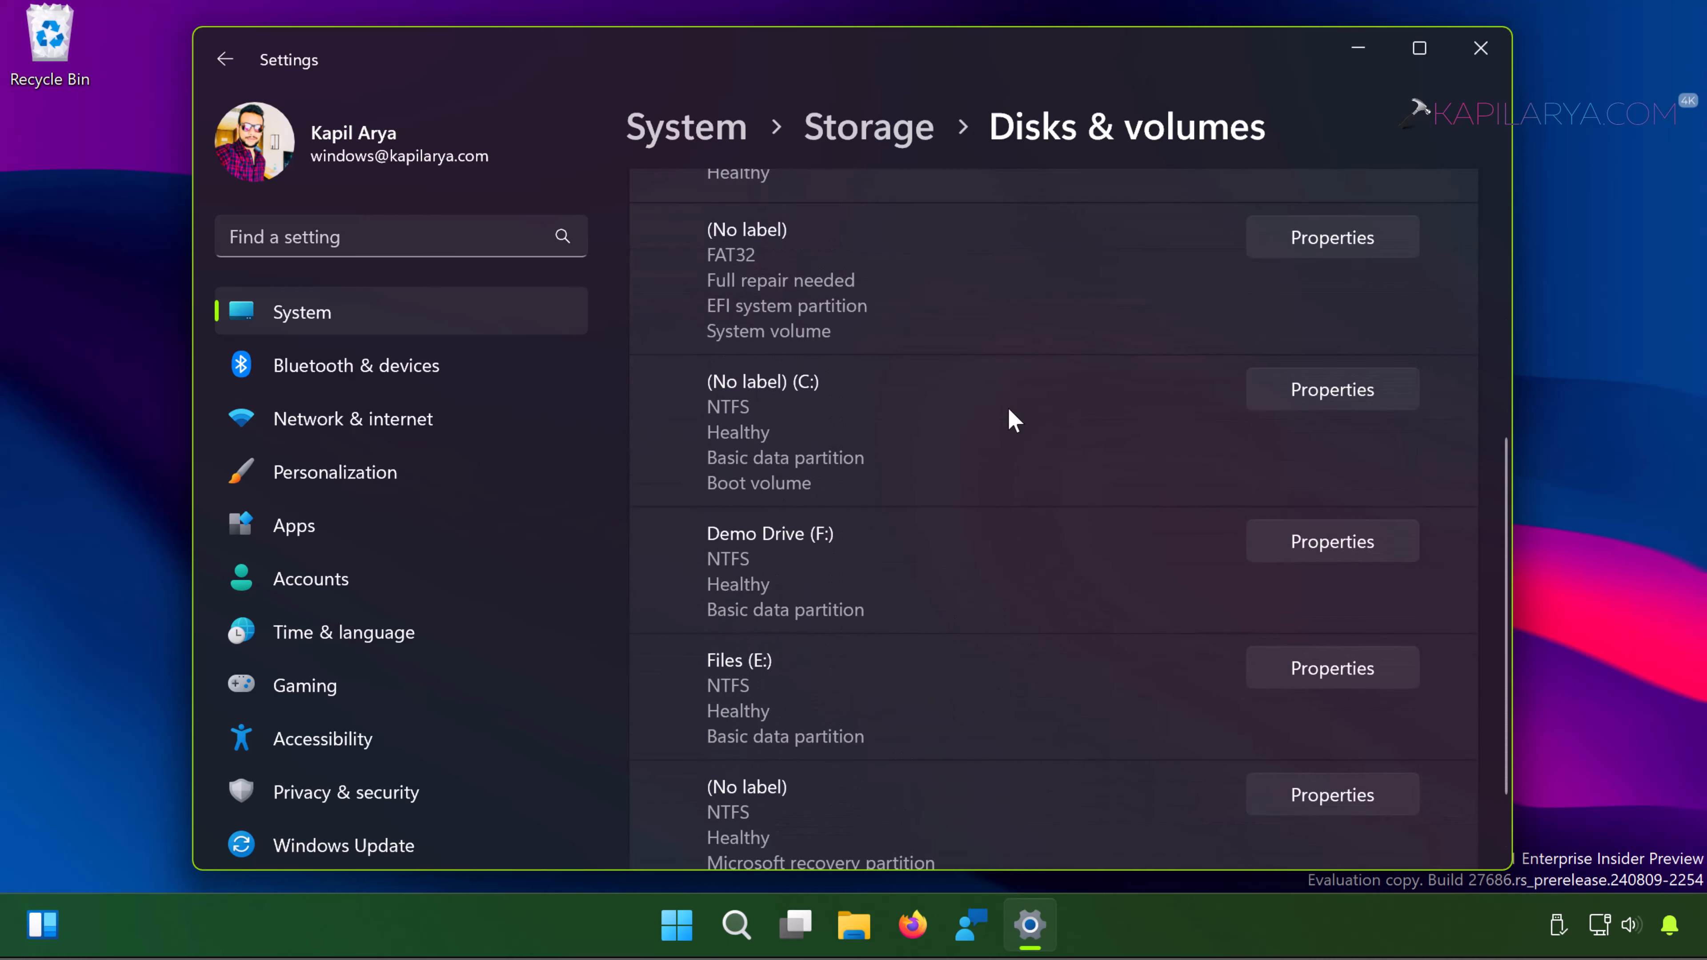
{"action": "scroll", "coordinate": [1008, 409], "scroll_direction": "up", "scroll_amount": 2}
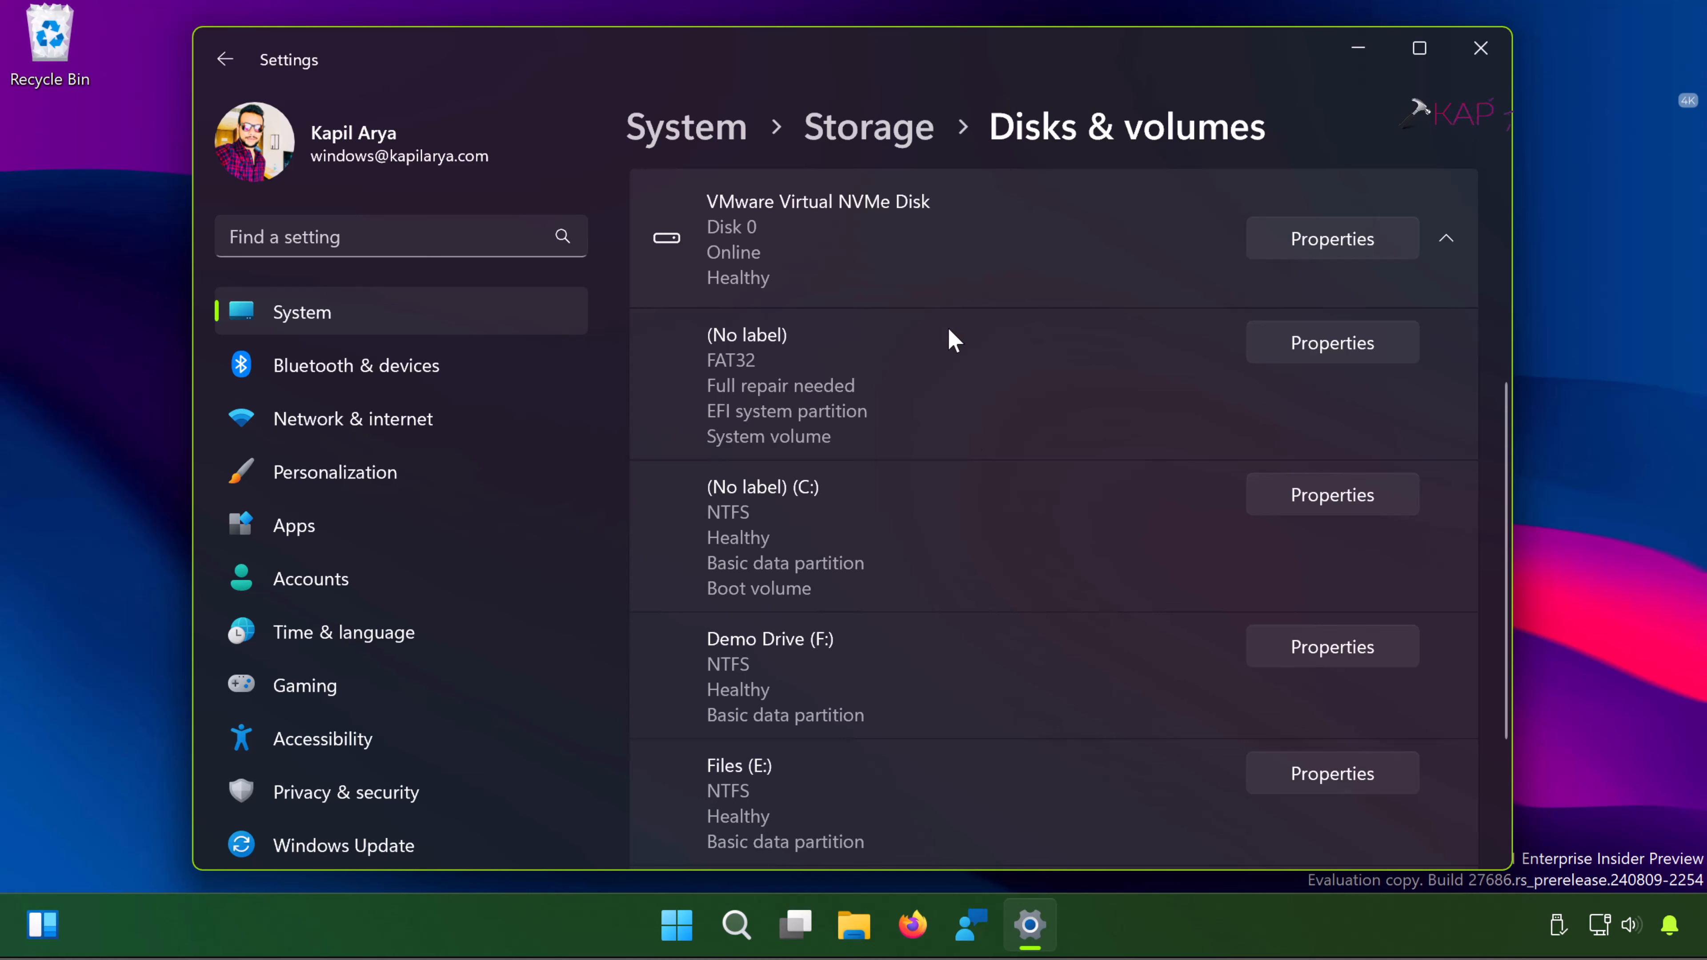
{"action": "scroll", "coordinate": [1093, 610], "scroll_direction": "down", "scroll_amount": 2}
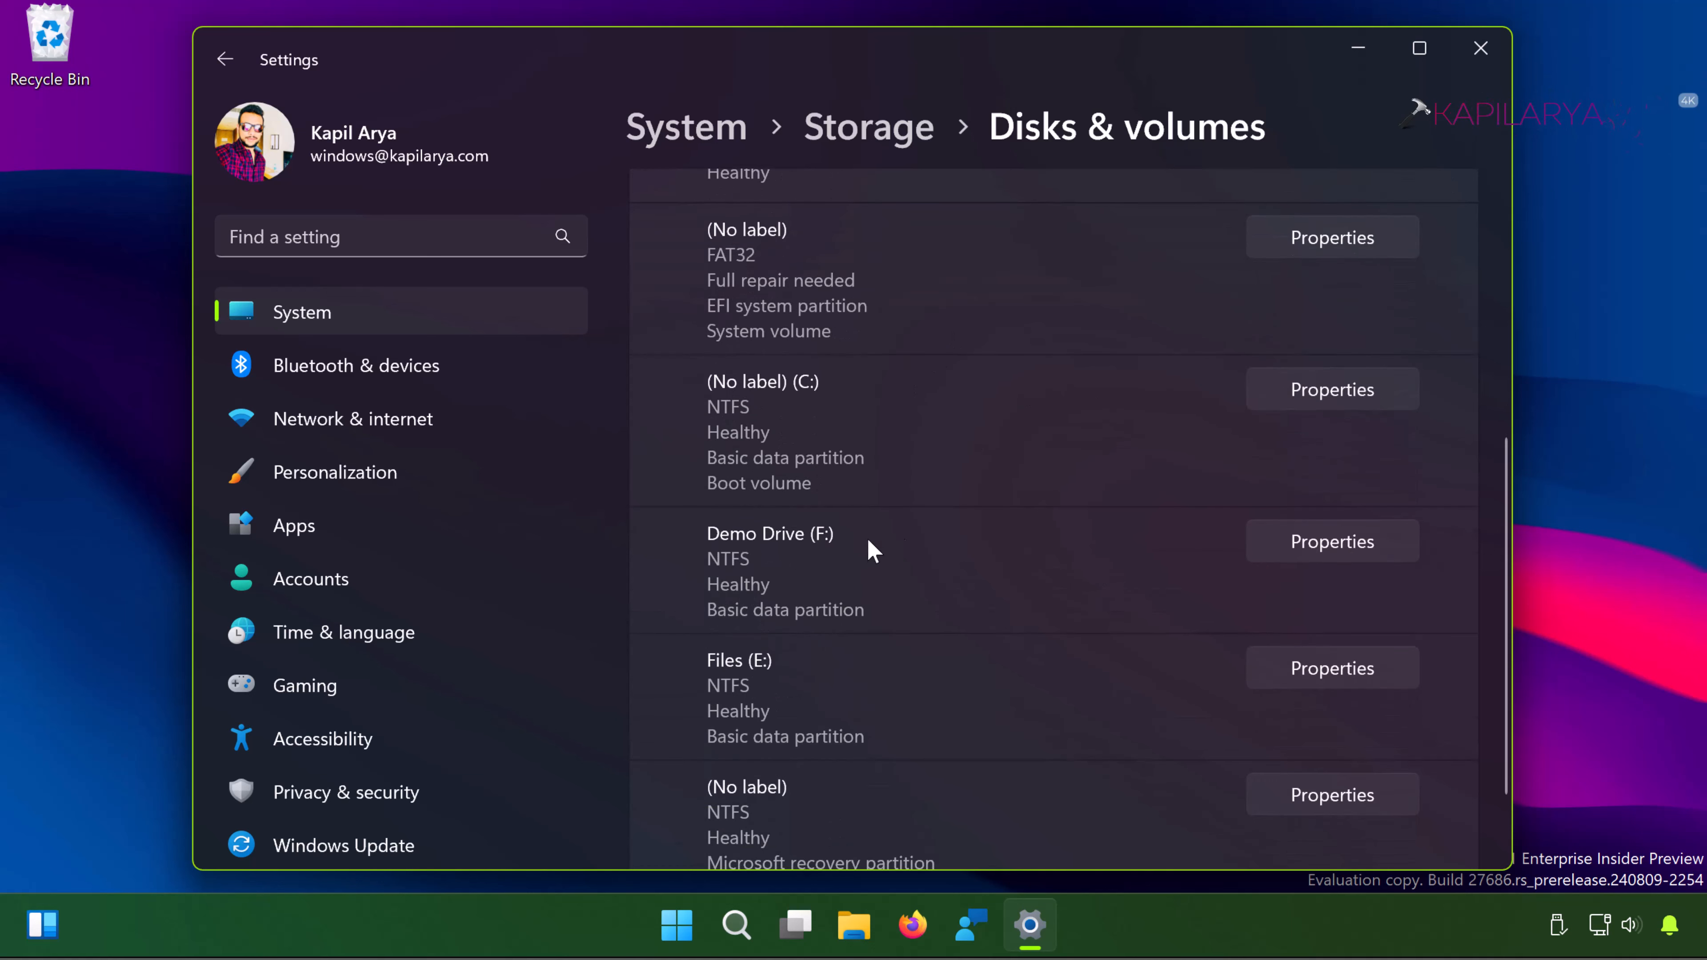
{"action": "left_click", "coordinate": [1277, 549]}
{"action": "scroll", "coordinate": [1011, 546], "scroll_direction": "down", "scroll_amount": 5}
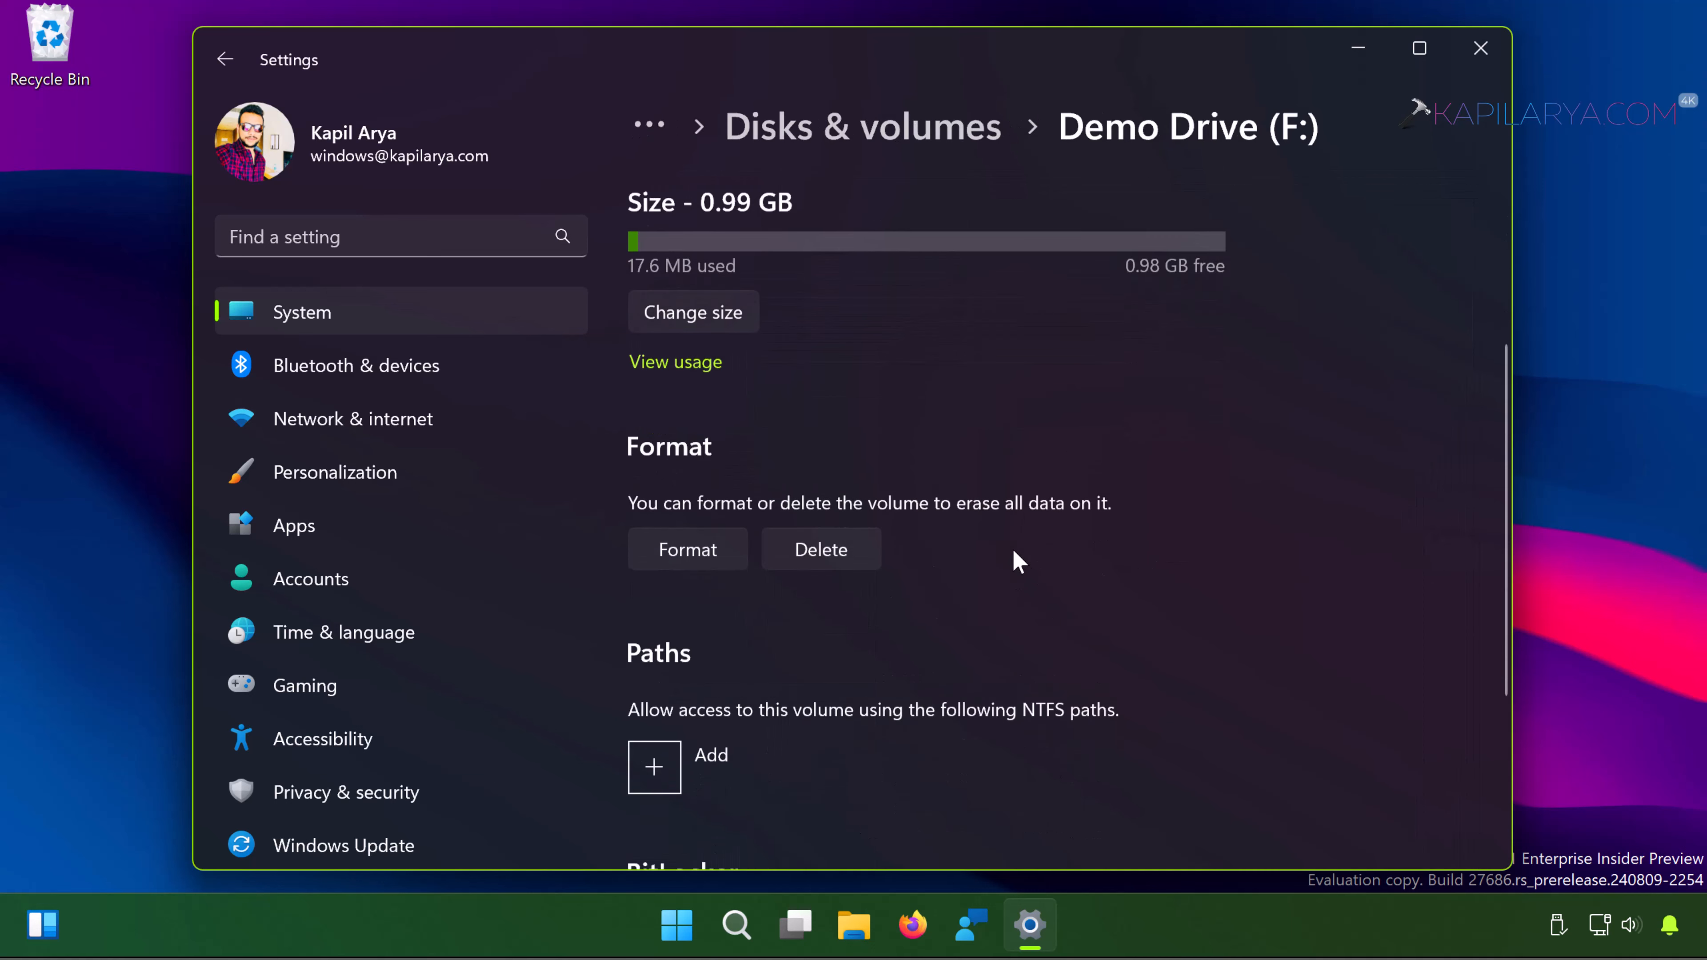
{"action": "scroll", "coordinate": [892, 531], "scroll_direction": "down", "scroll_amount": 3}
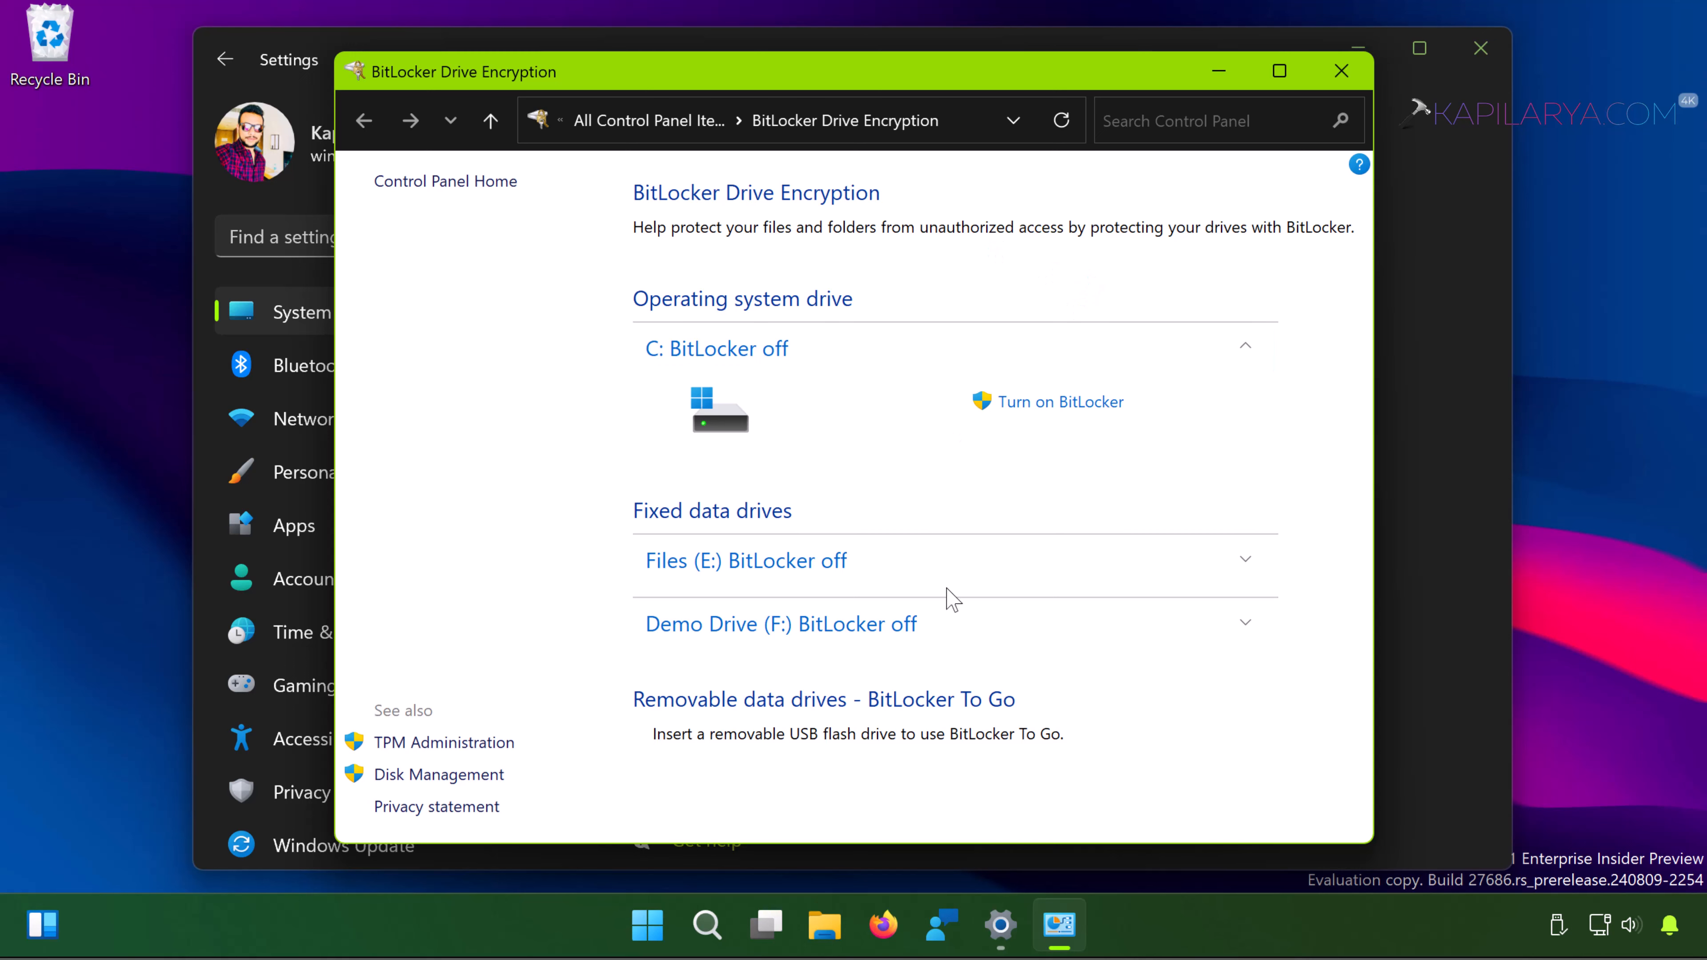
Step: Expand the Files (E:) and Demo Drive (F:) entries under fixed data drives to view their BitLocker options
{"action": "left_click", "coordinate": [932, 571]}
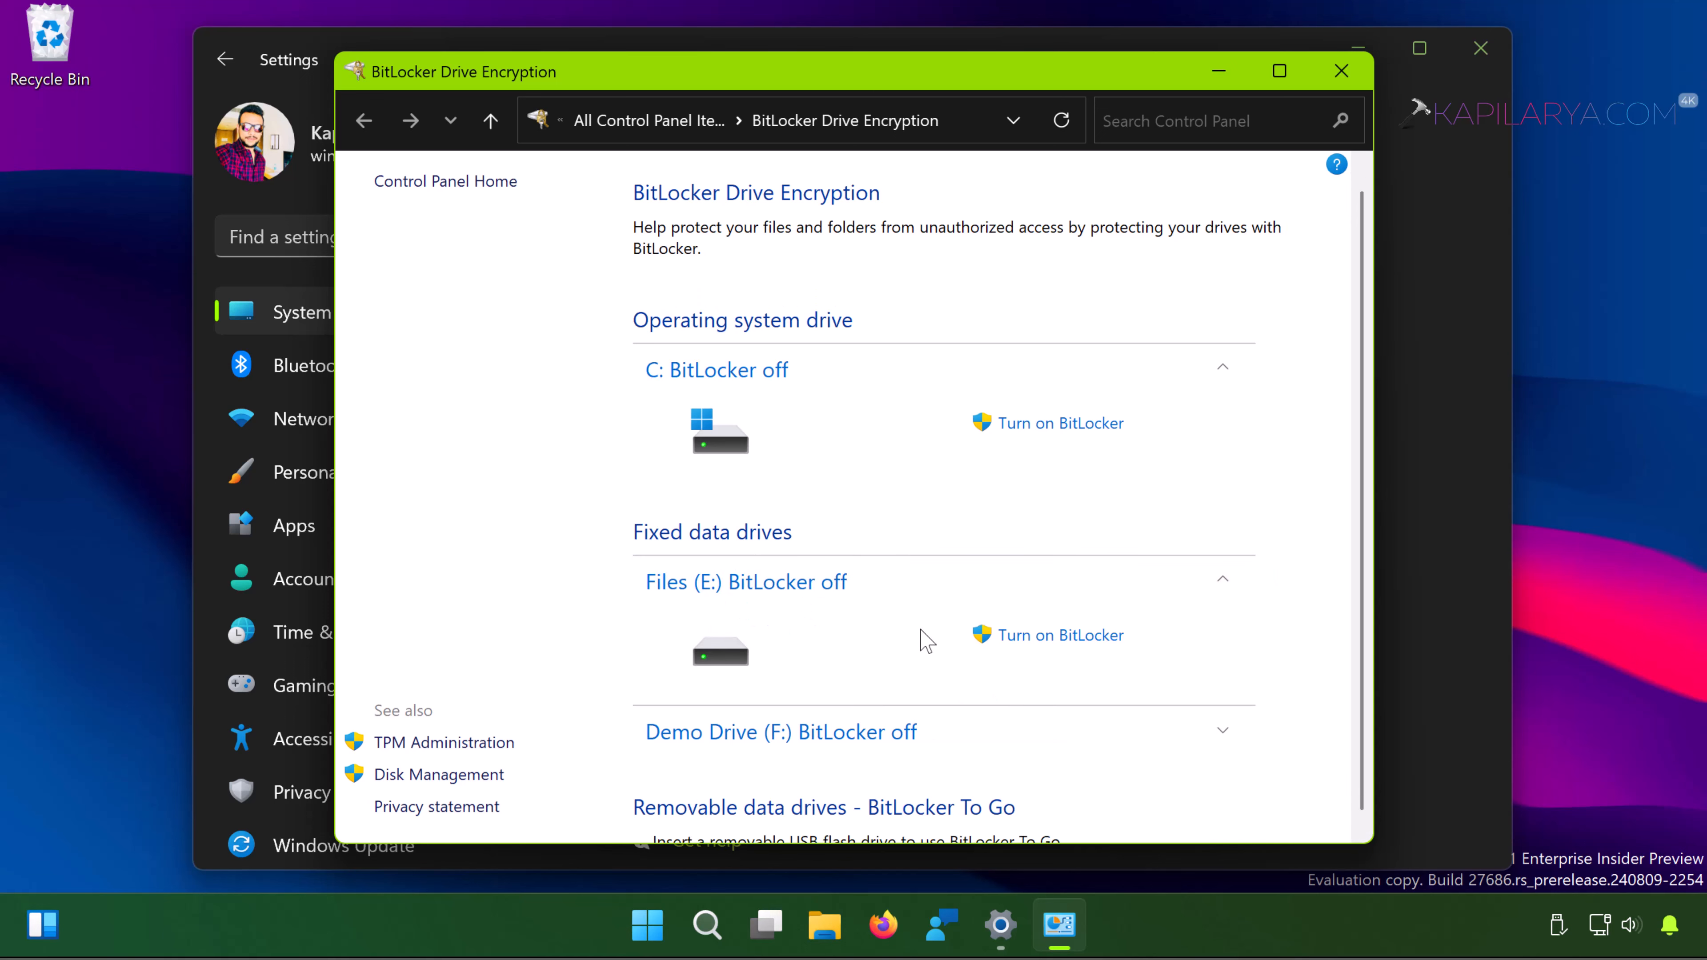
{"action": "scroll", "coordinate": [877, 668], "scroll_direction": "down", "scroll_amount": 1}
{"action": "left_click", "coordinate": [881, 717]}
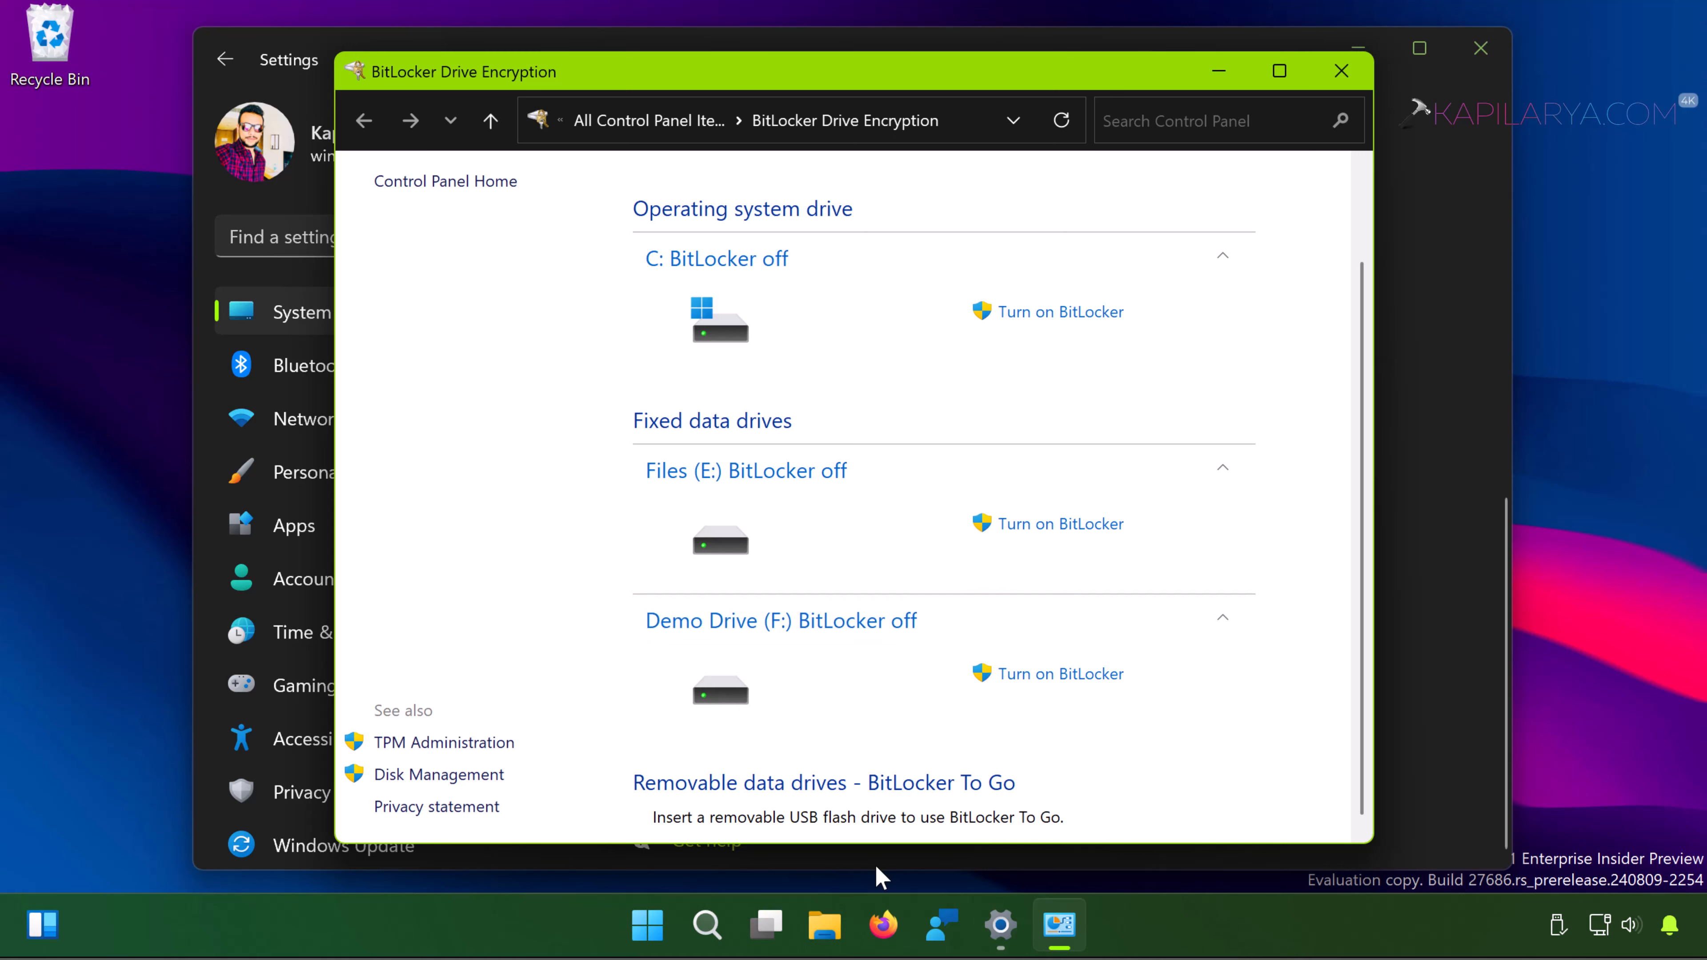
Step: Switch to File Explorer and start turning on BitLocker for Demo Drive (F:)
{"action": "left_click", "coordinate": [827, 938]}
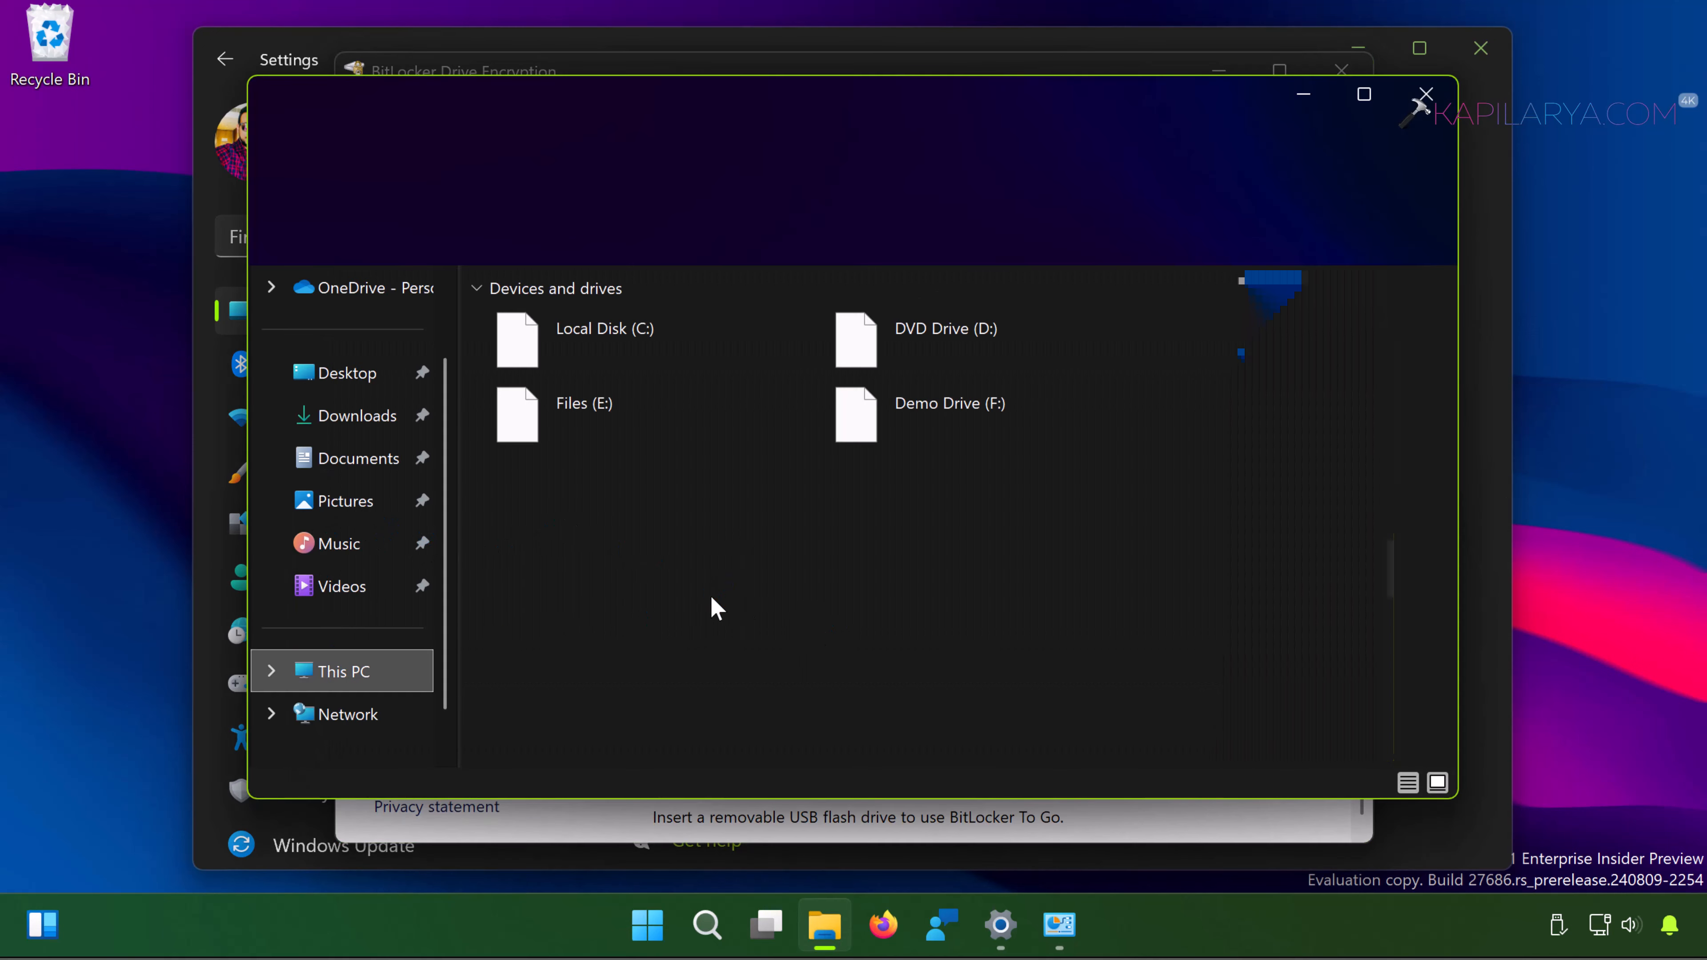
{"action": "left_click", "coordinate": [986, 431]}
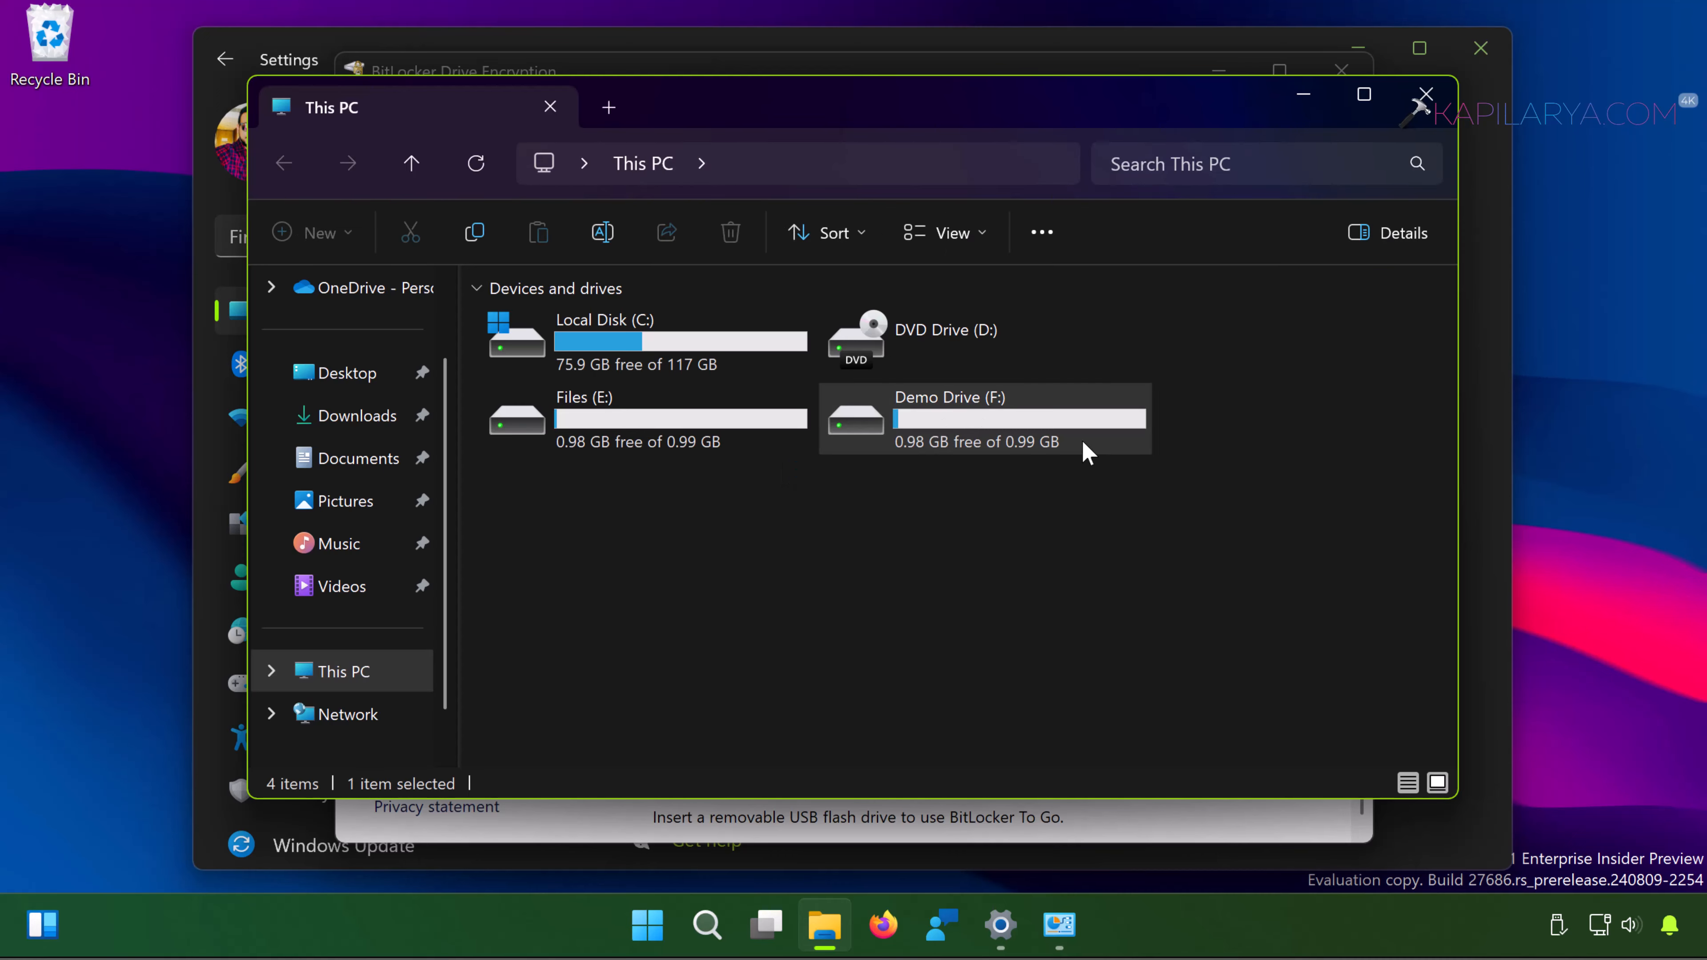
{"action": "right_click", "coordinate": [1086, 451]}
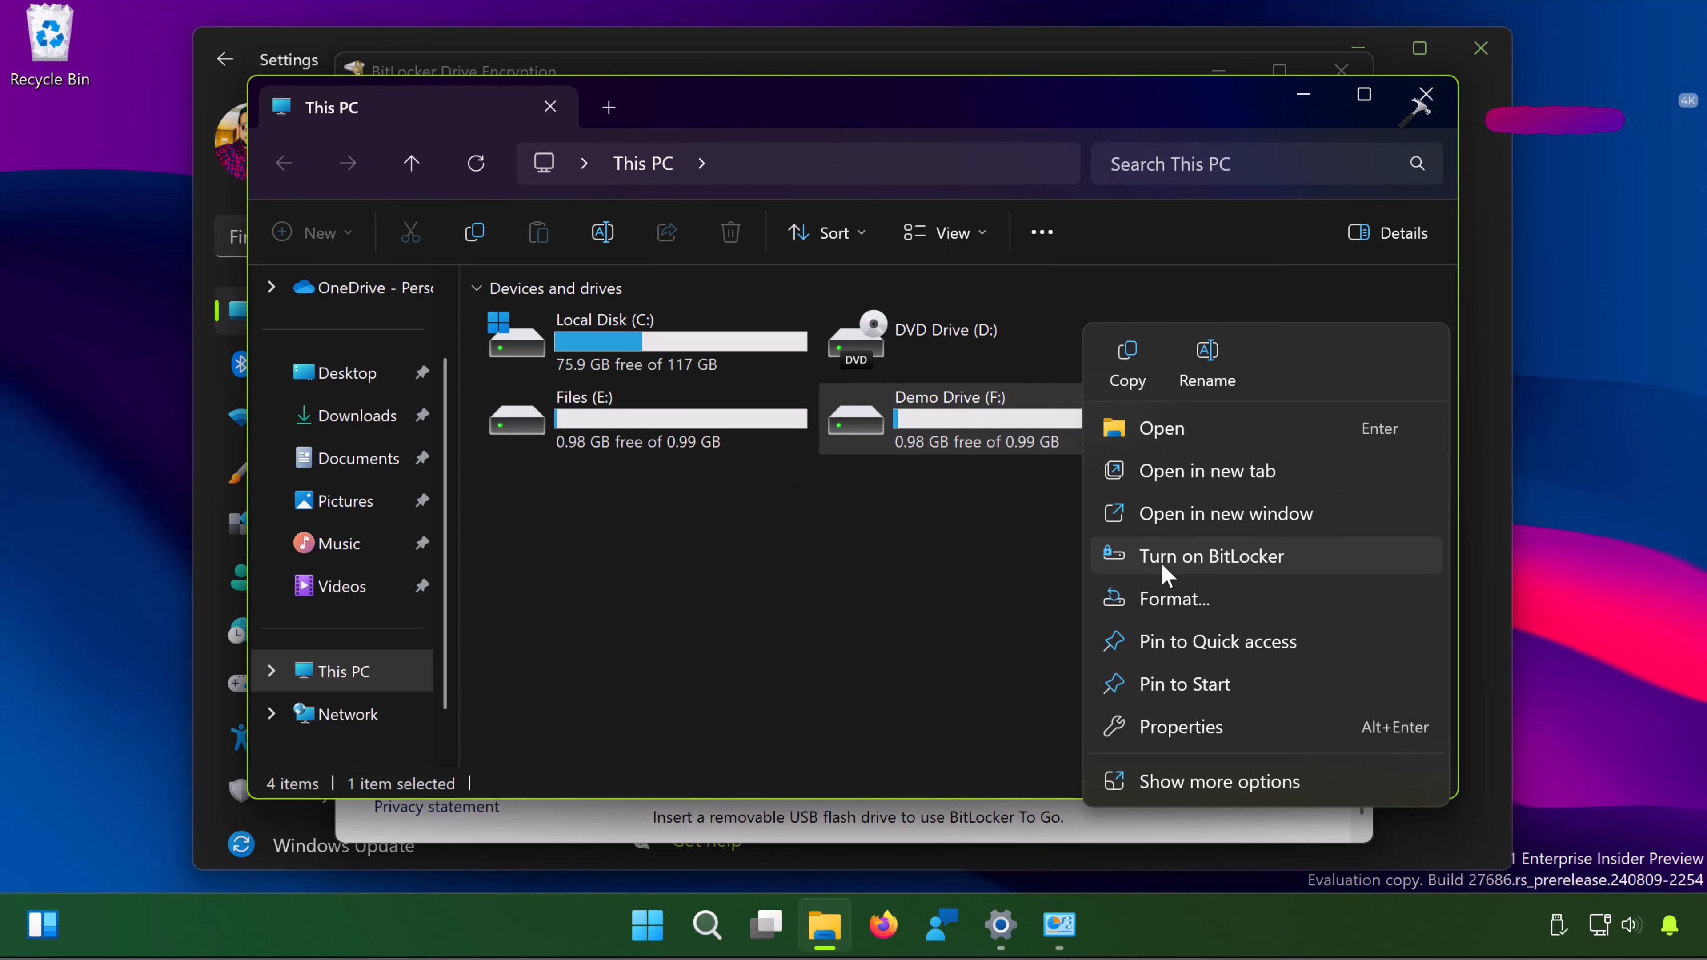
{"action": "left_click", "coordinate": [1209, 564]}
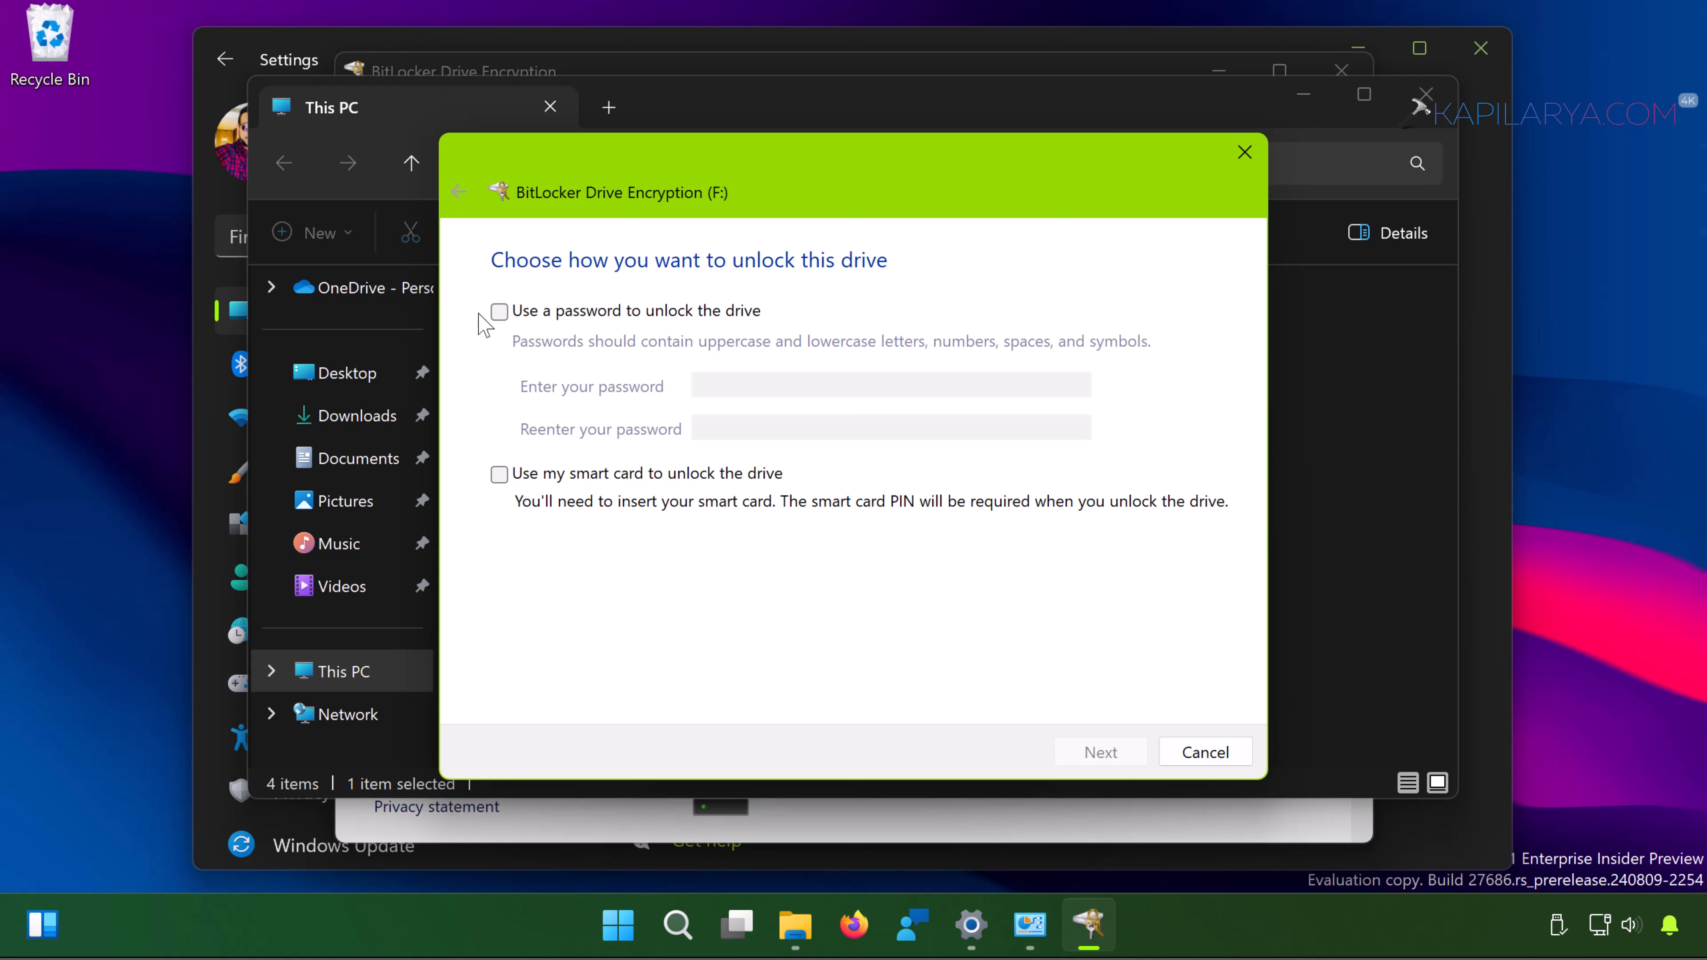
Step: Choose to unlock the drive with a password, enter and re-enter the drive password, and continue
{"action": "left_click", "coordinate": [508, 311]}
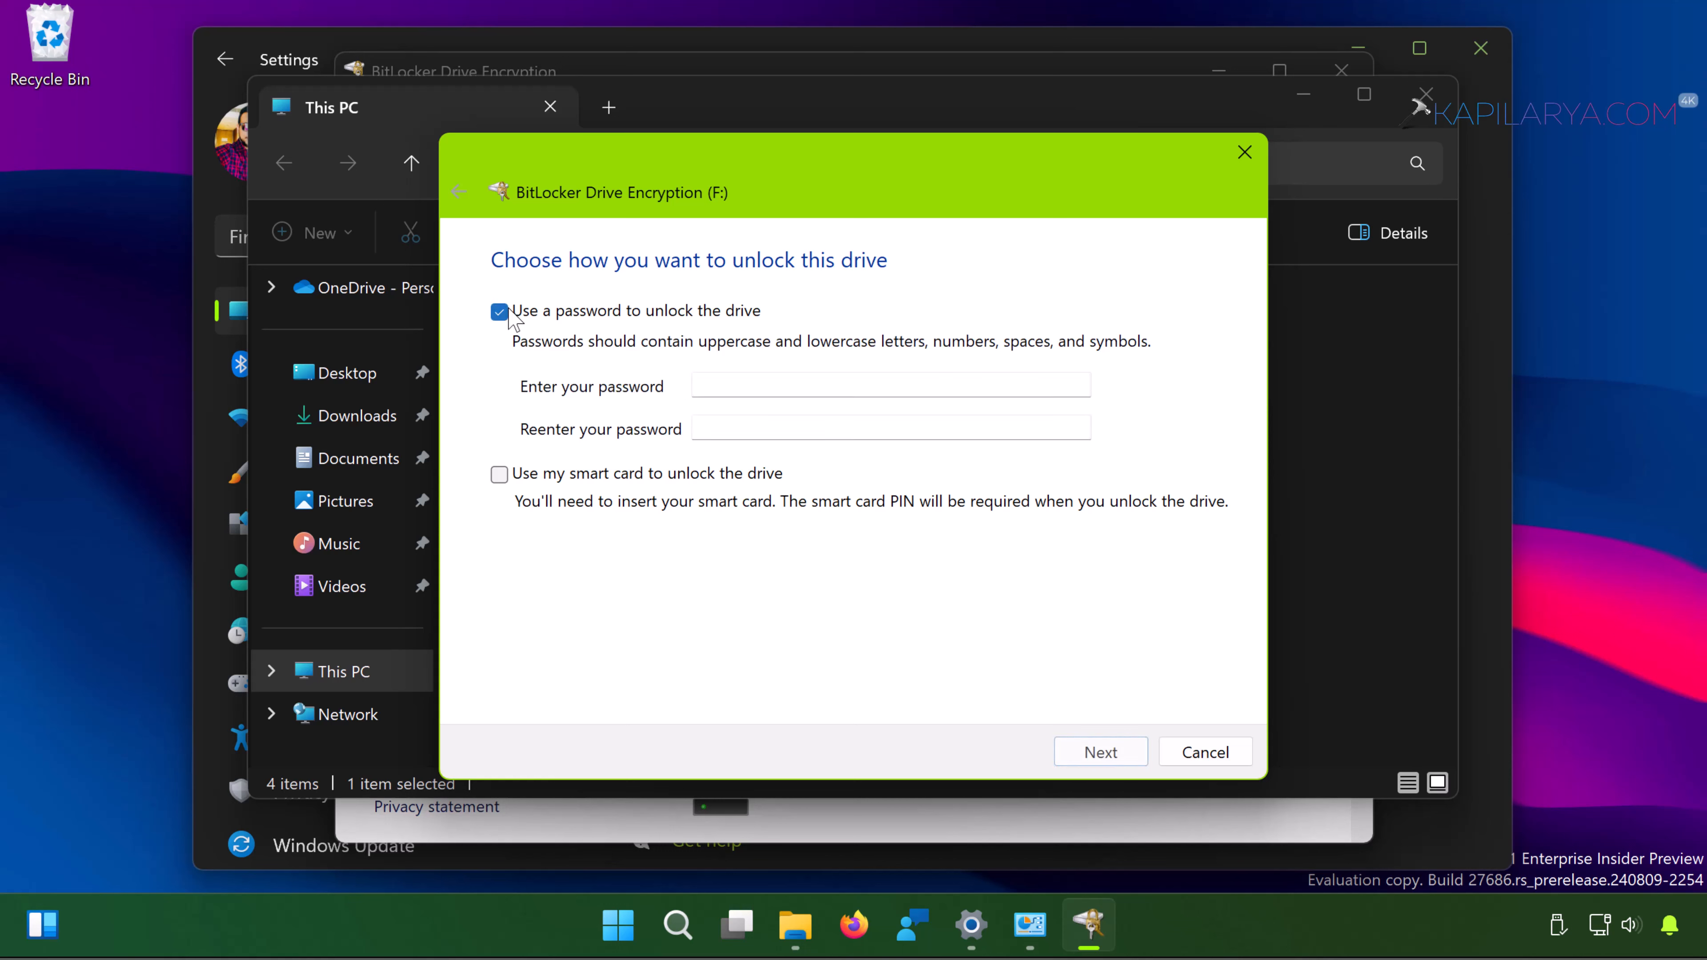
{"action": "left_click", "coordinate": [729, 389]}
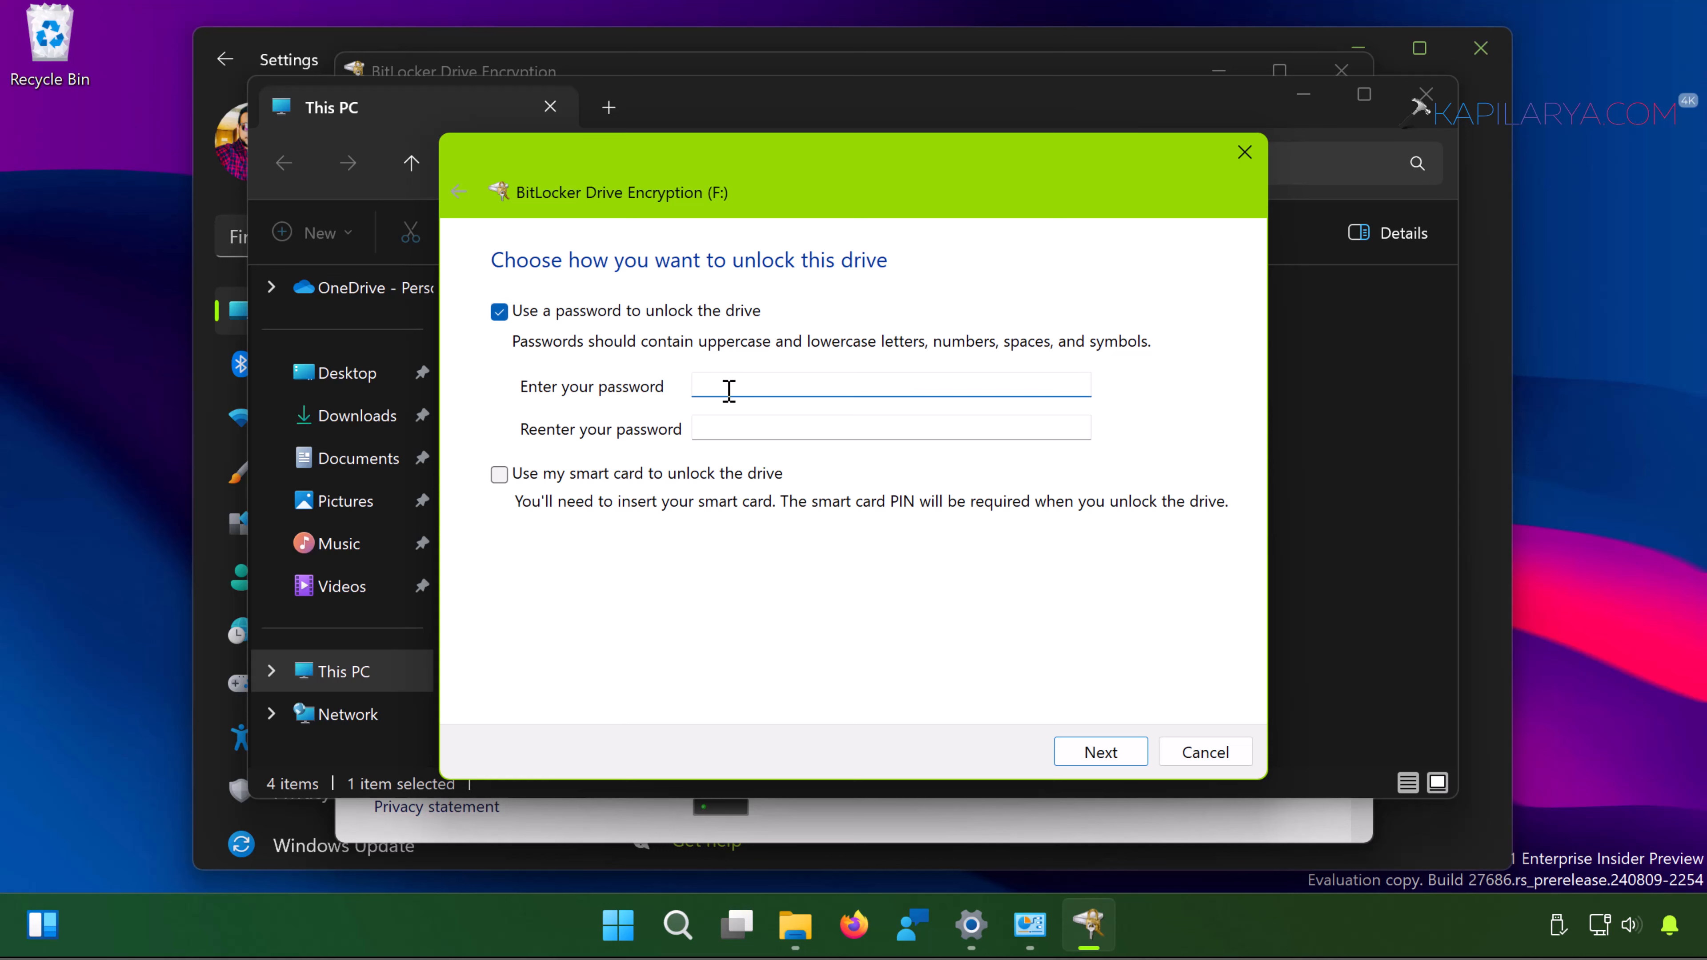
{"action": "type", "text": "a"}
{"action": "key", "text": "Tab"}
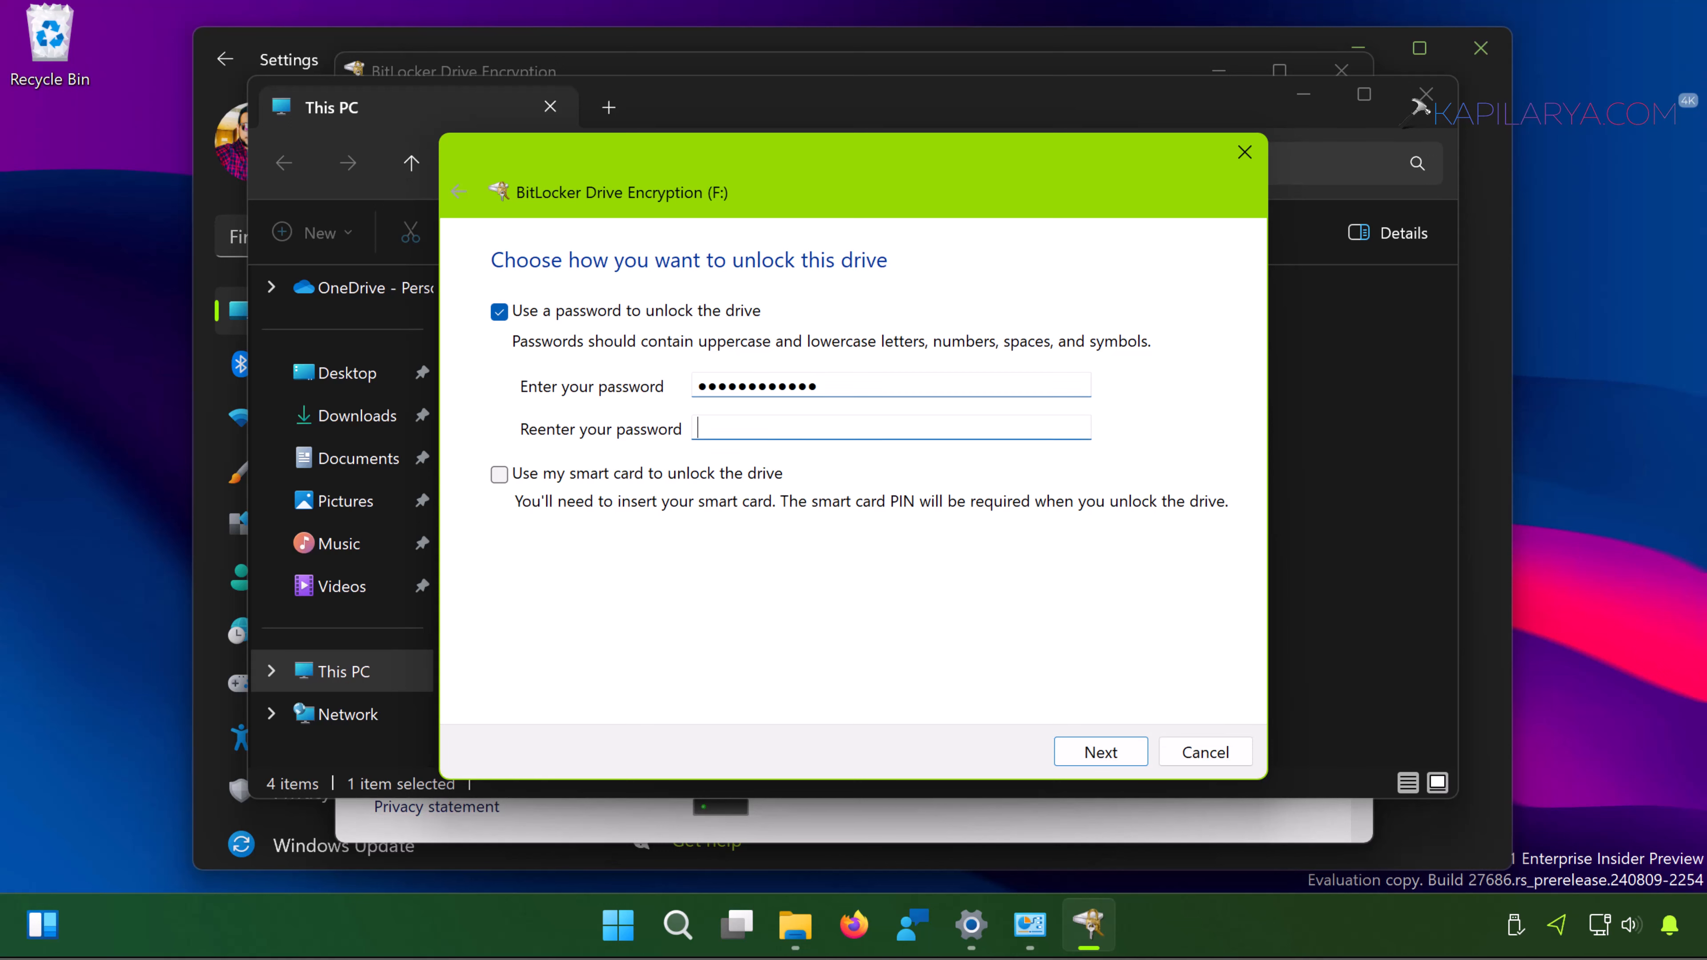
{"action": "type", "text": "a"}
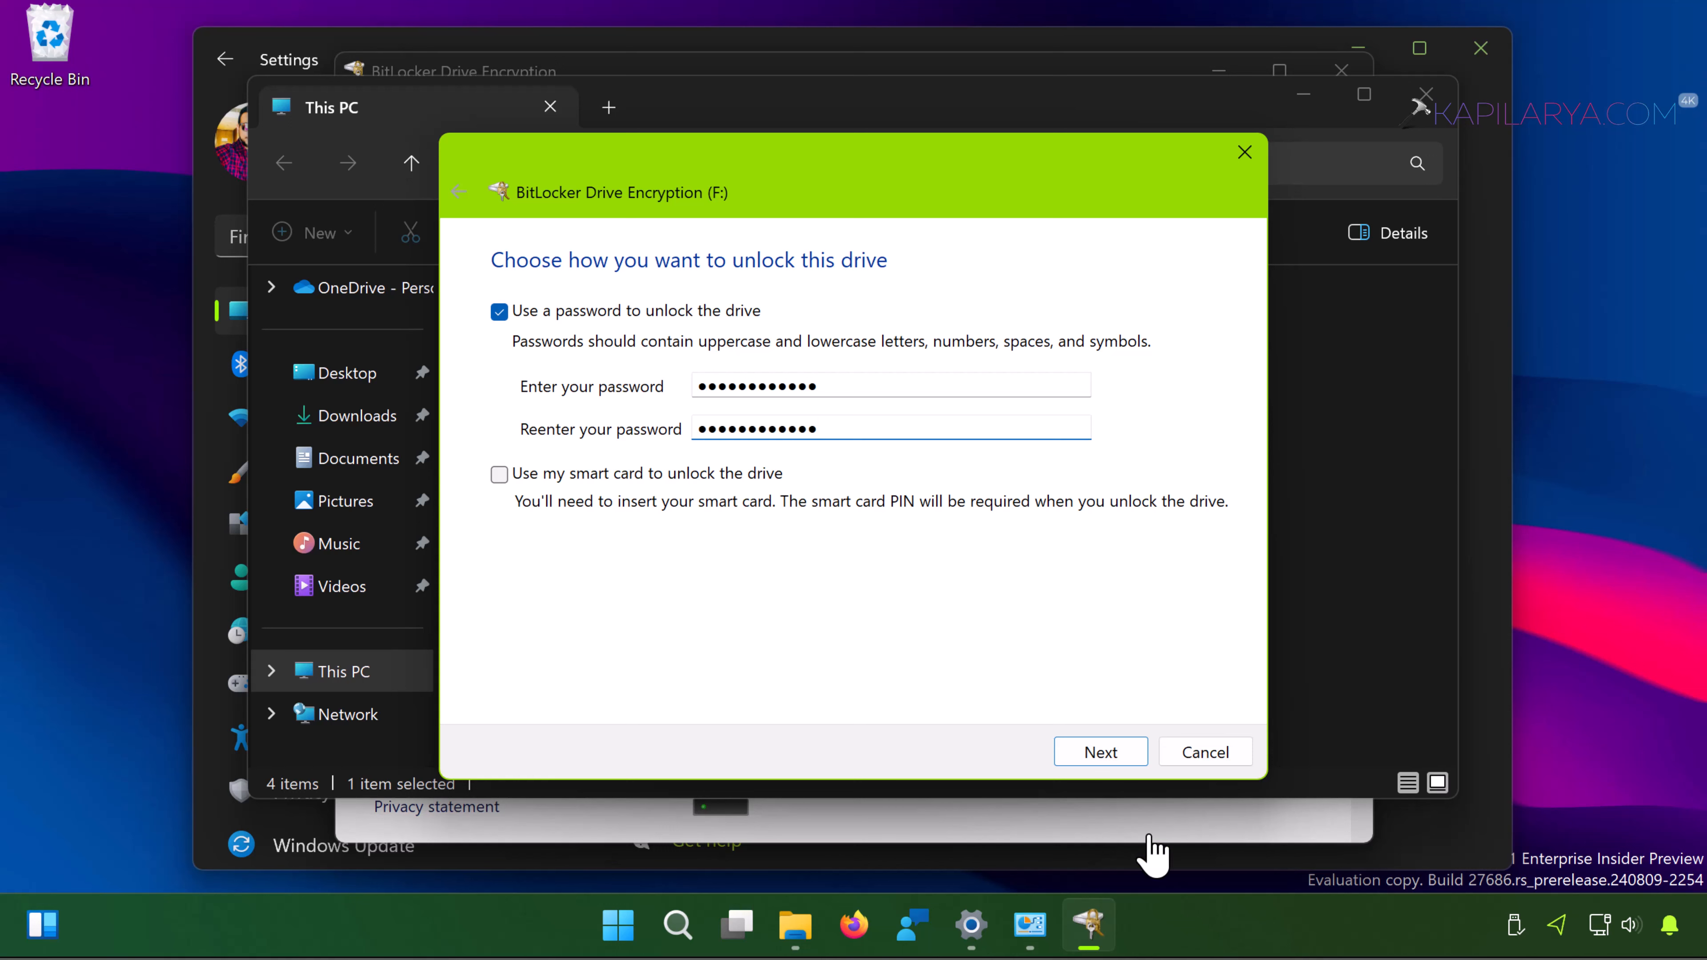
{"action": "left_click", "coordinate": [1101, 756]}
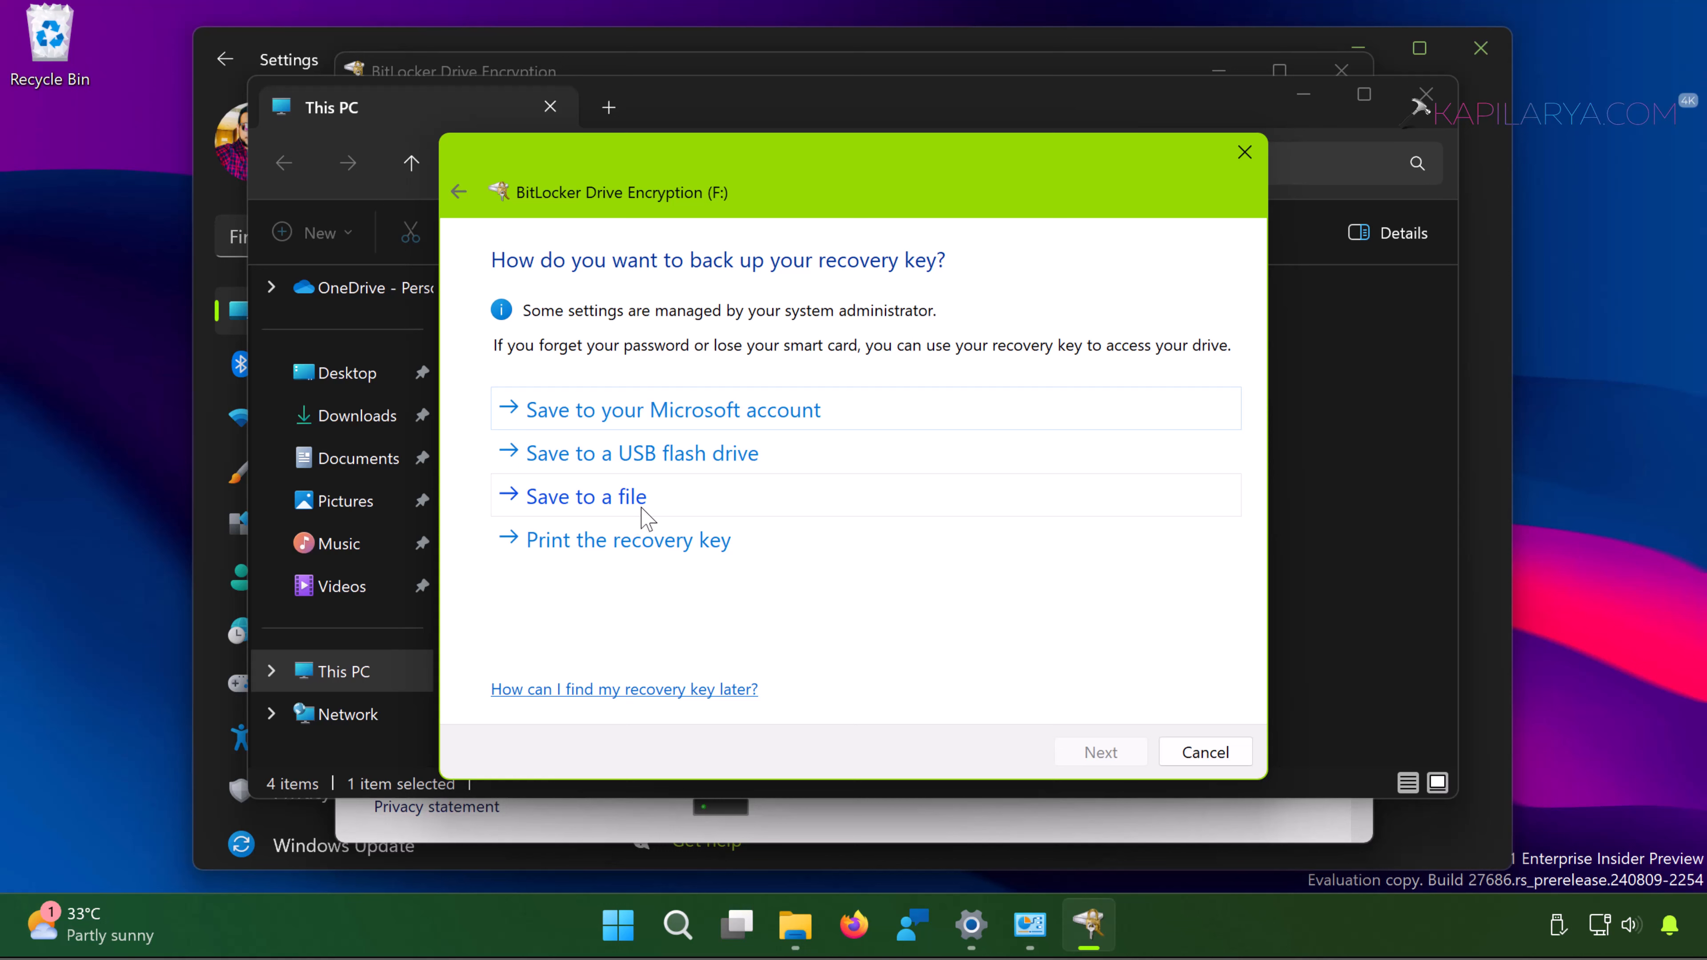
Step: Back up the recovery key as a text file on the Desktop under the suggested name, and continue
{"action": "left_click", "coordinate": [675, 501]}
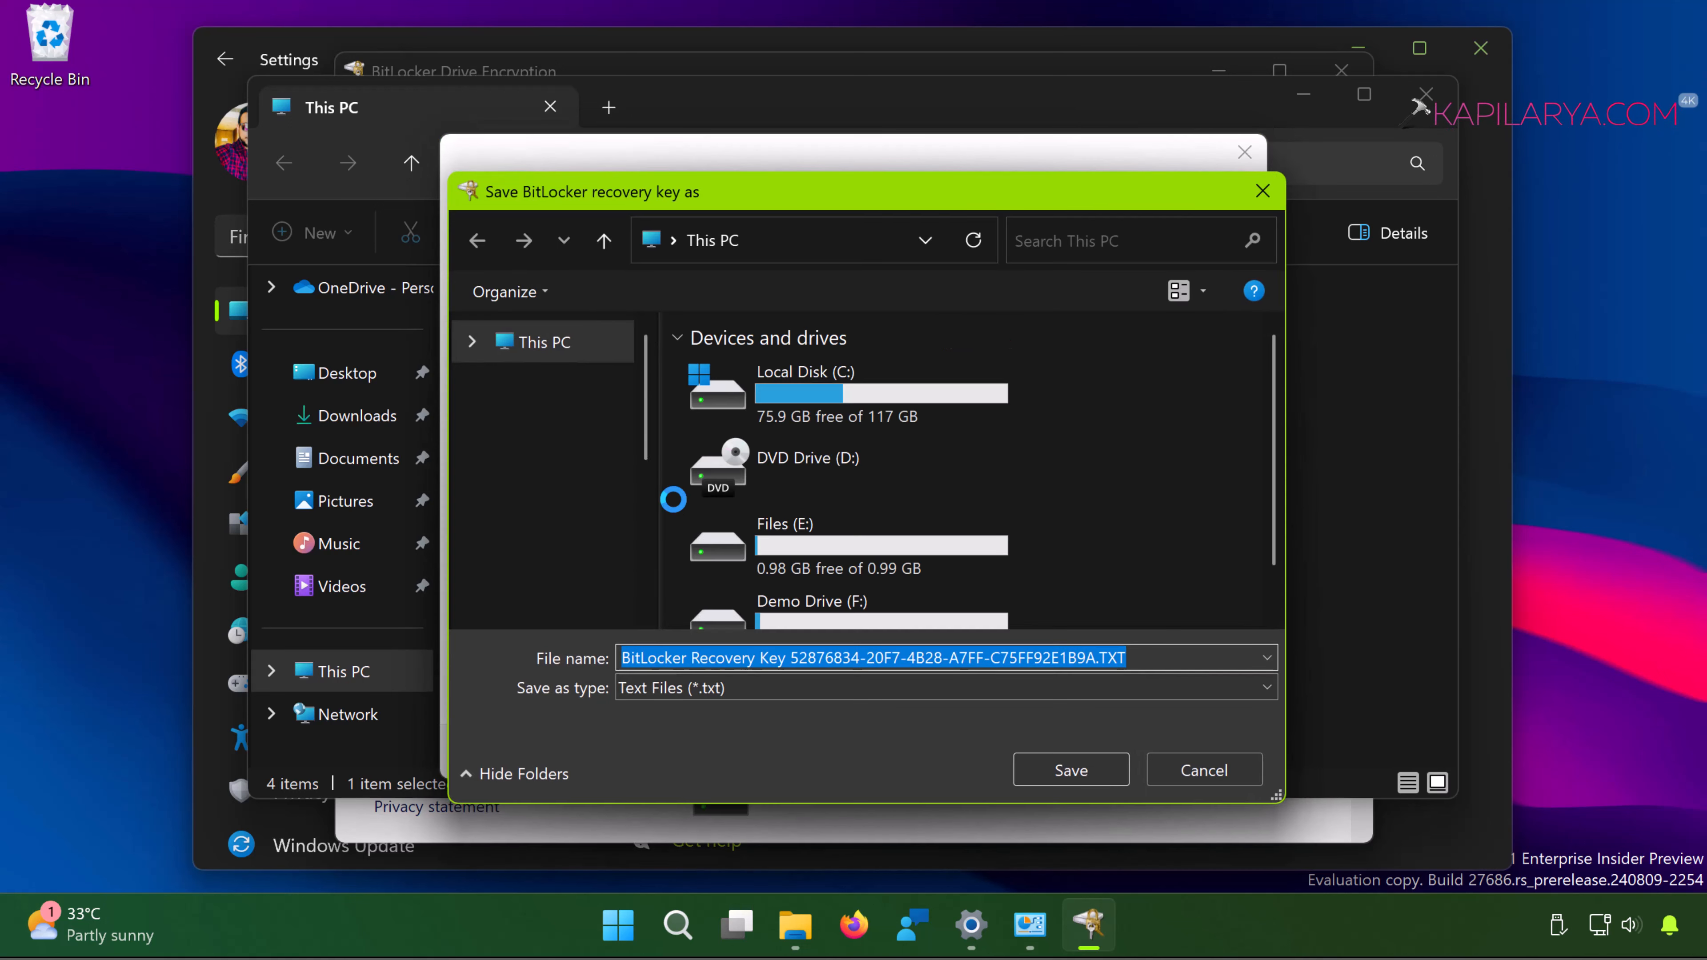
{"action": "scroll", "coordinate": [542, 384], "scroll_direction": "up", "scroll_amount": 3}
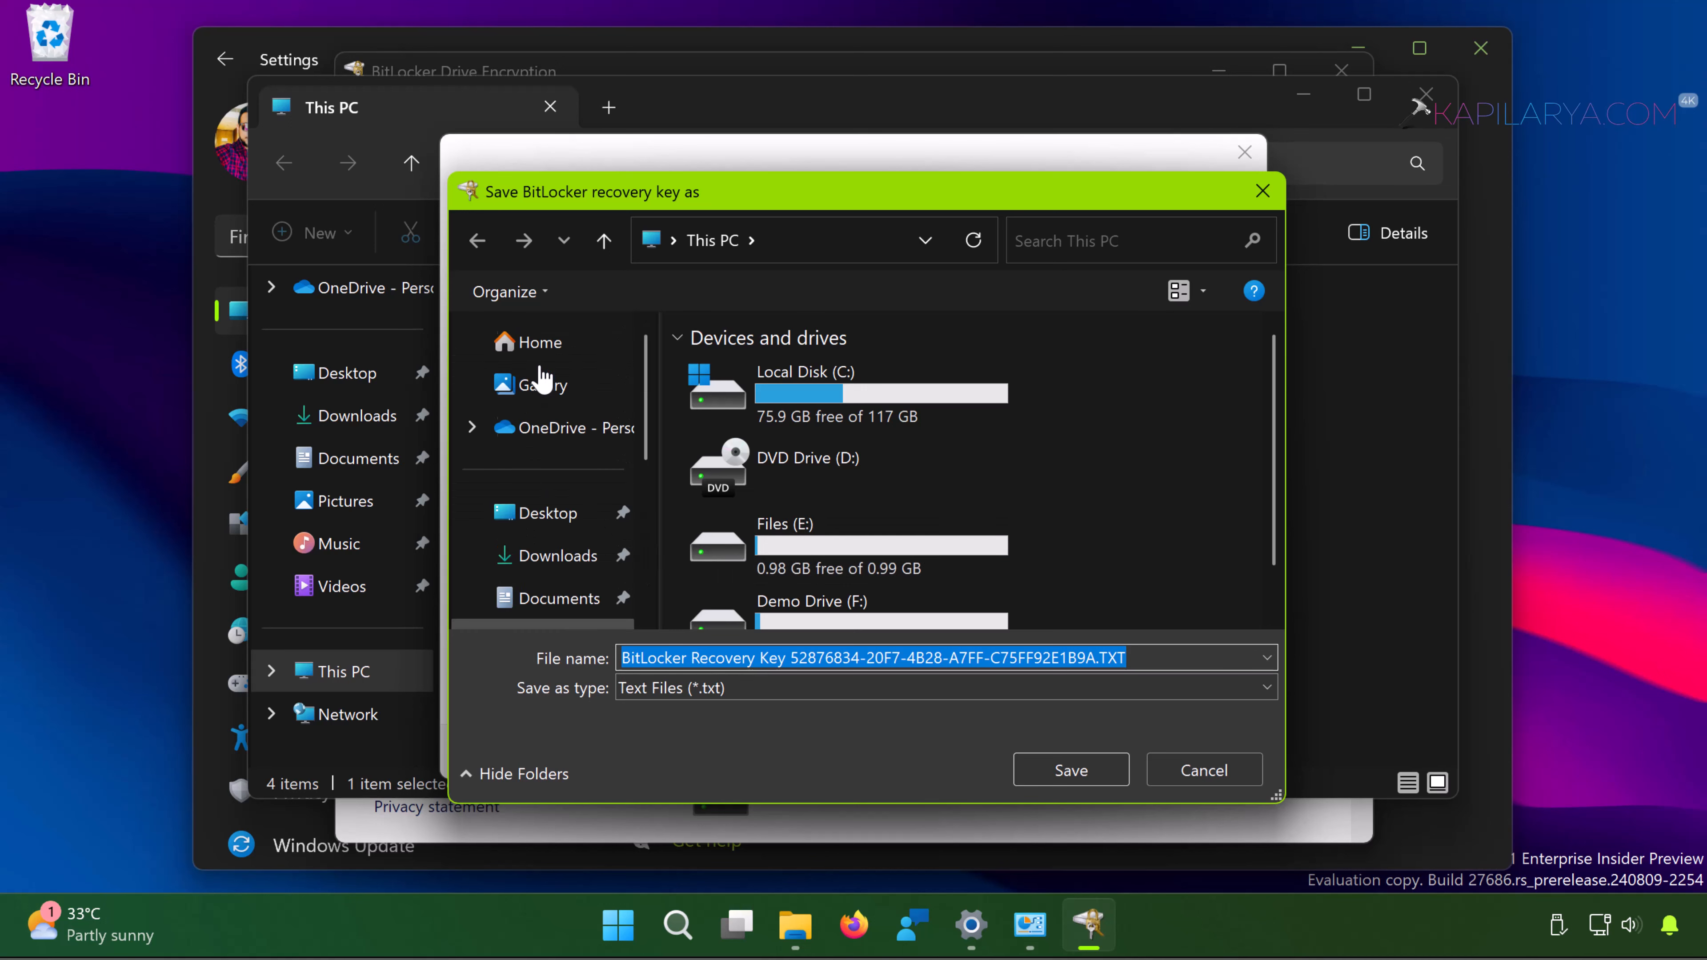
{"action": "left_click", "coordinate": [548, 526]}
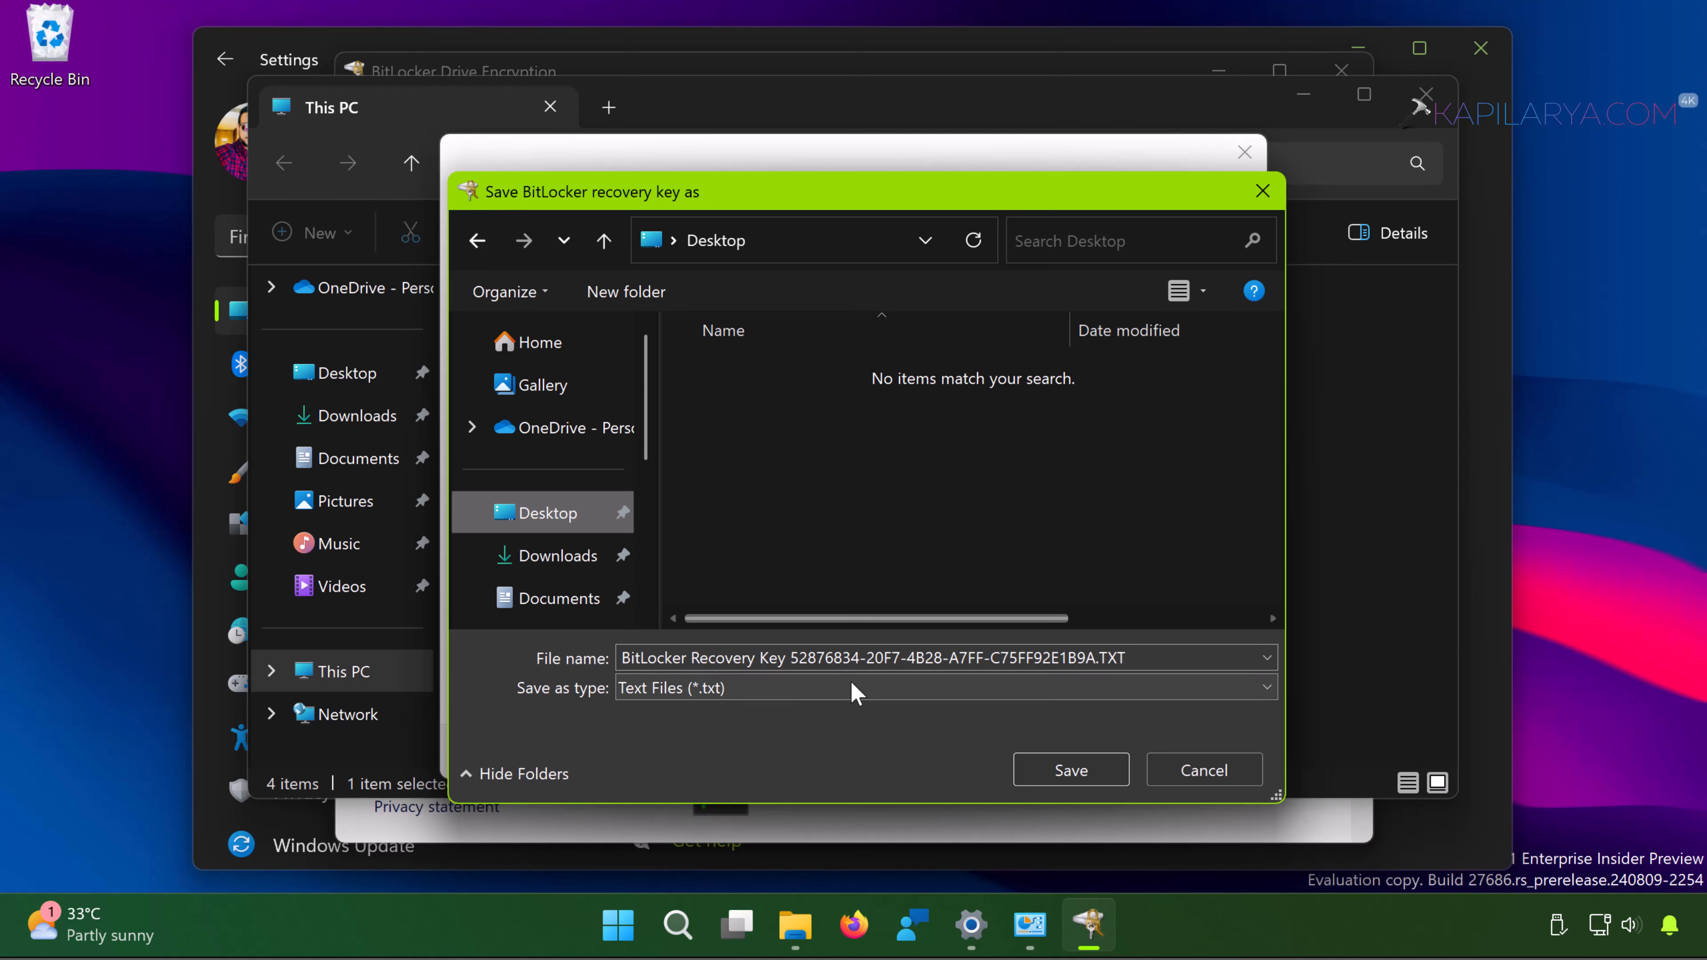
{"action": "left_click", "coordinate": [871, 657]}
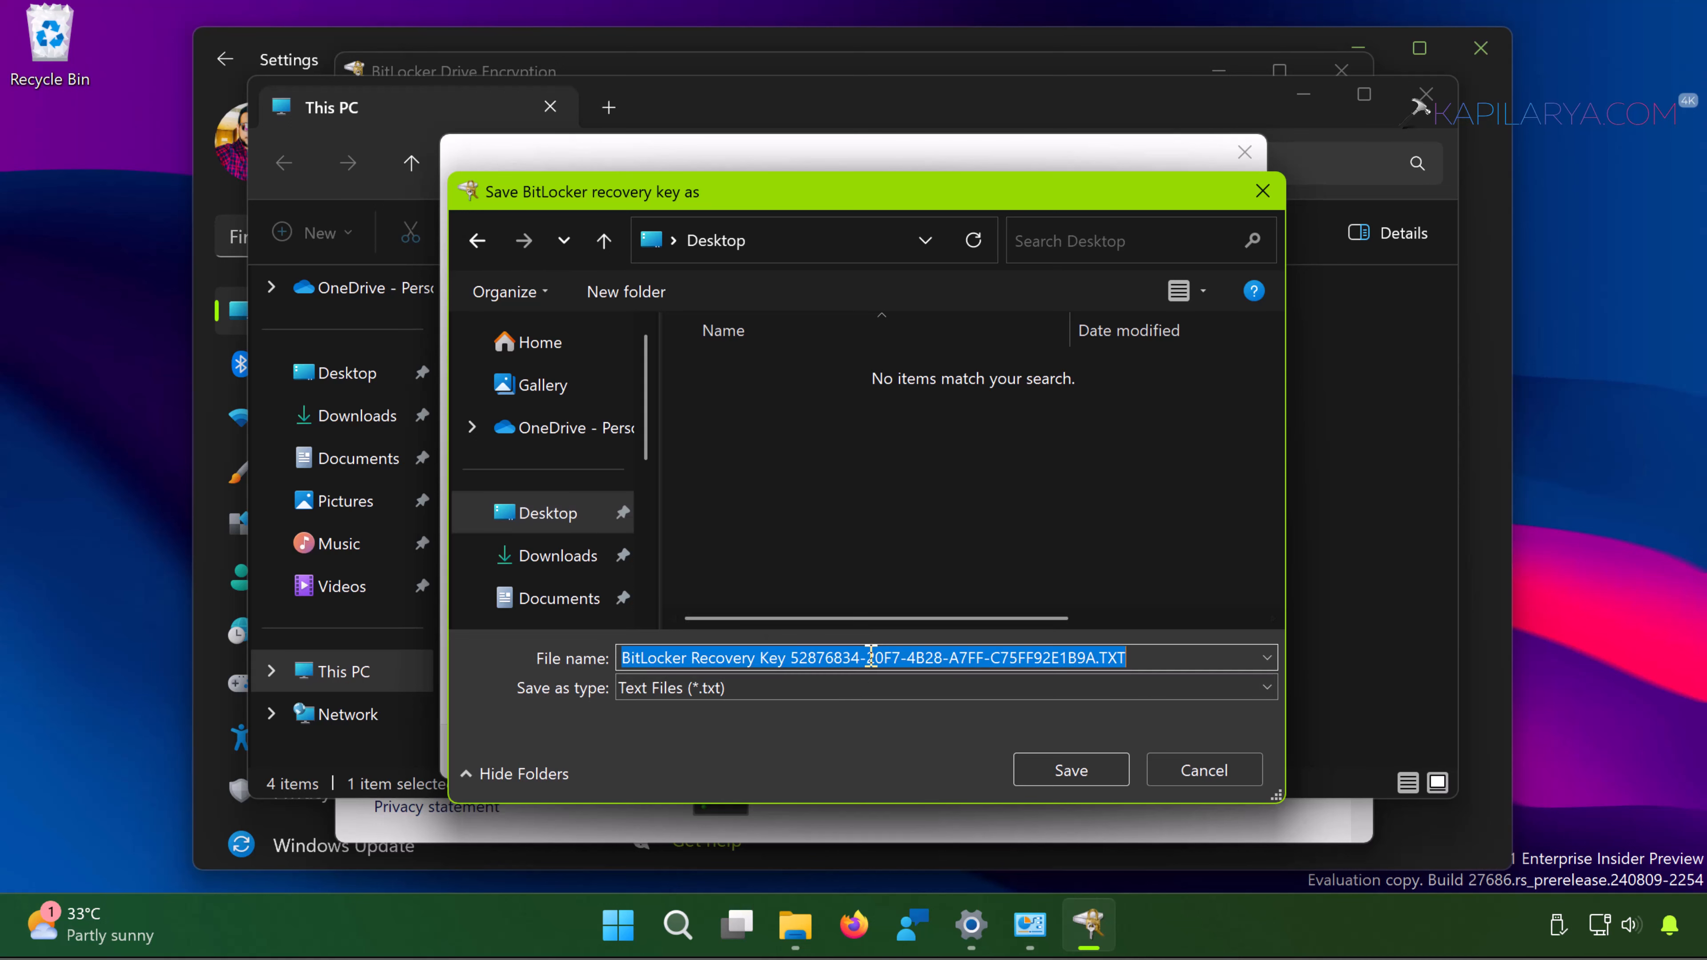
{"action": "left_click", "coordinate": [1070, 770]}
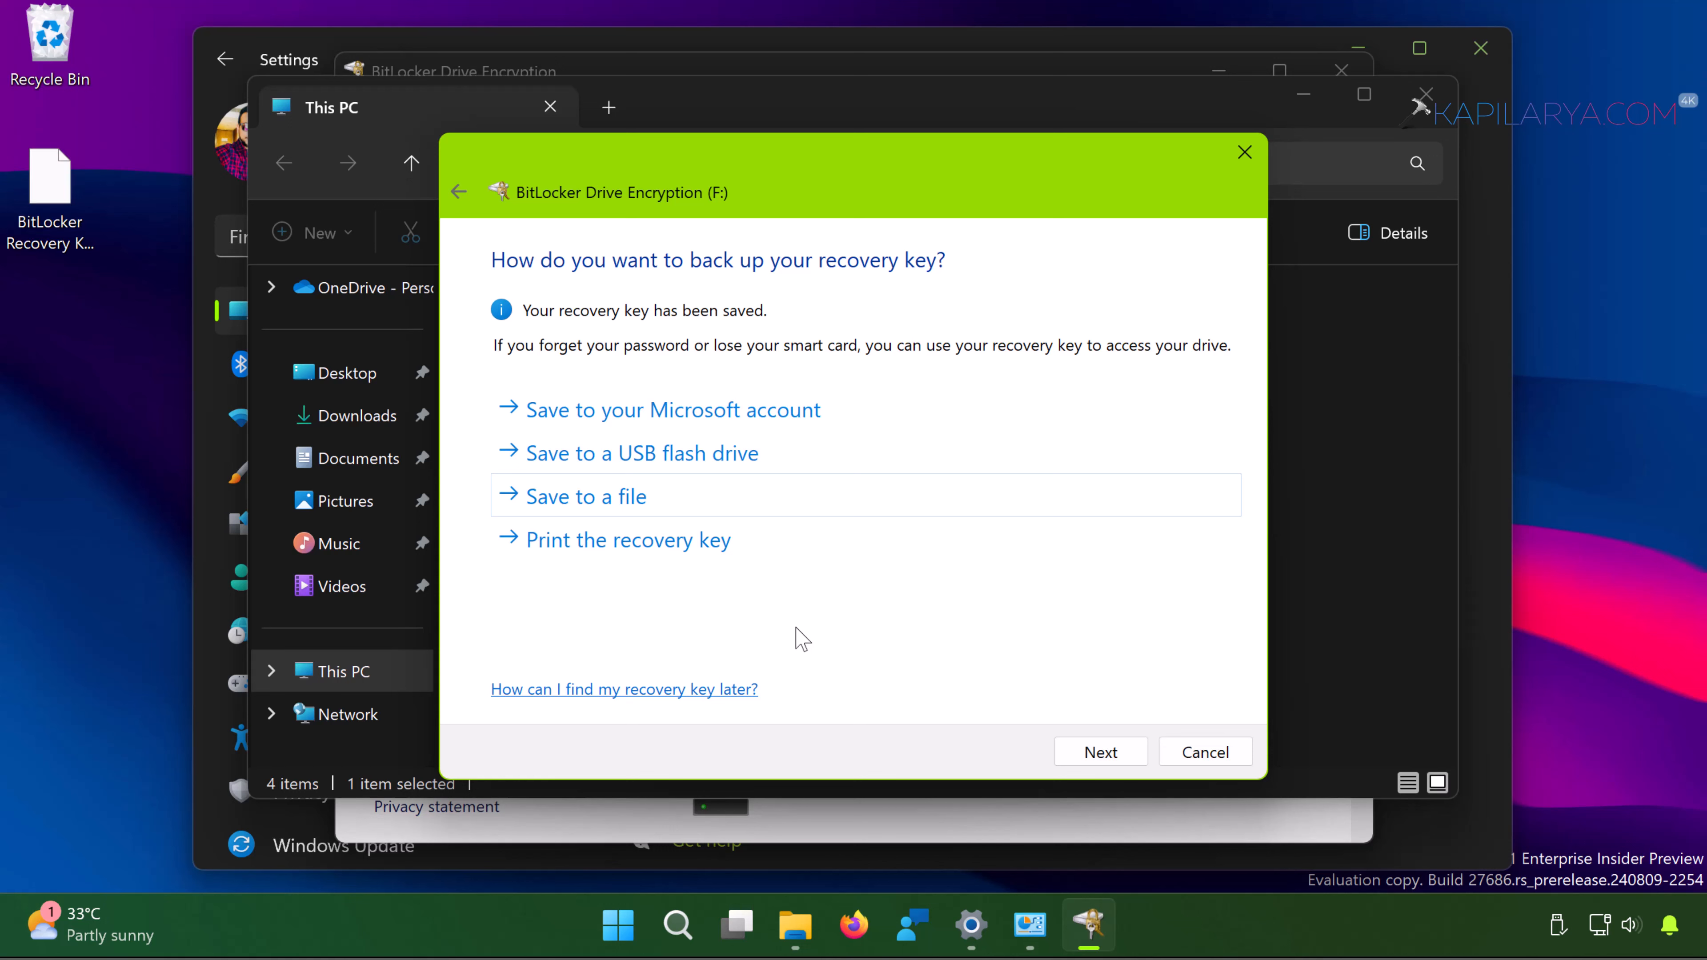
{"action": "left_click", "coordinate": [54, 194]}
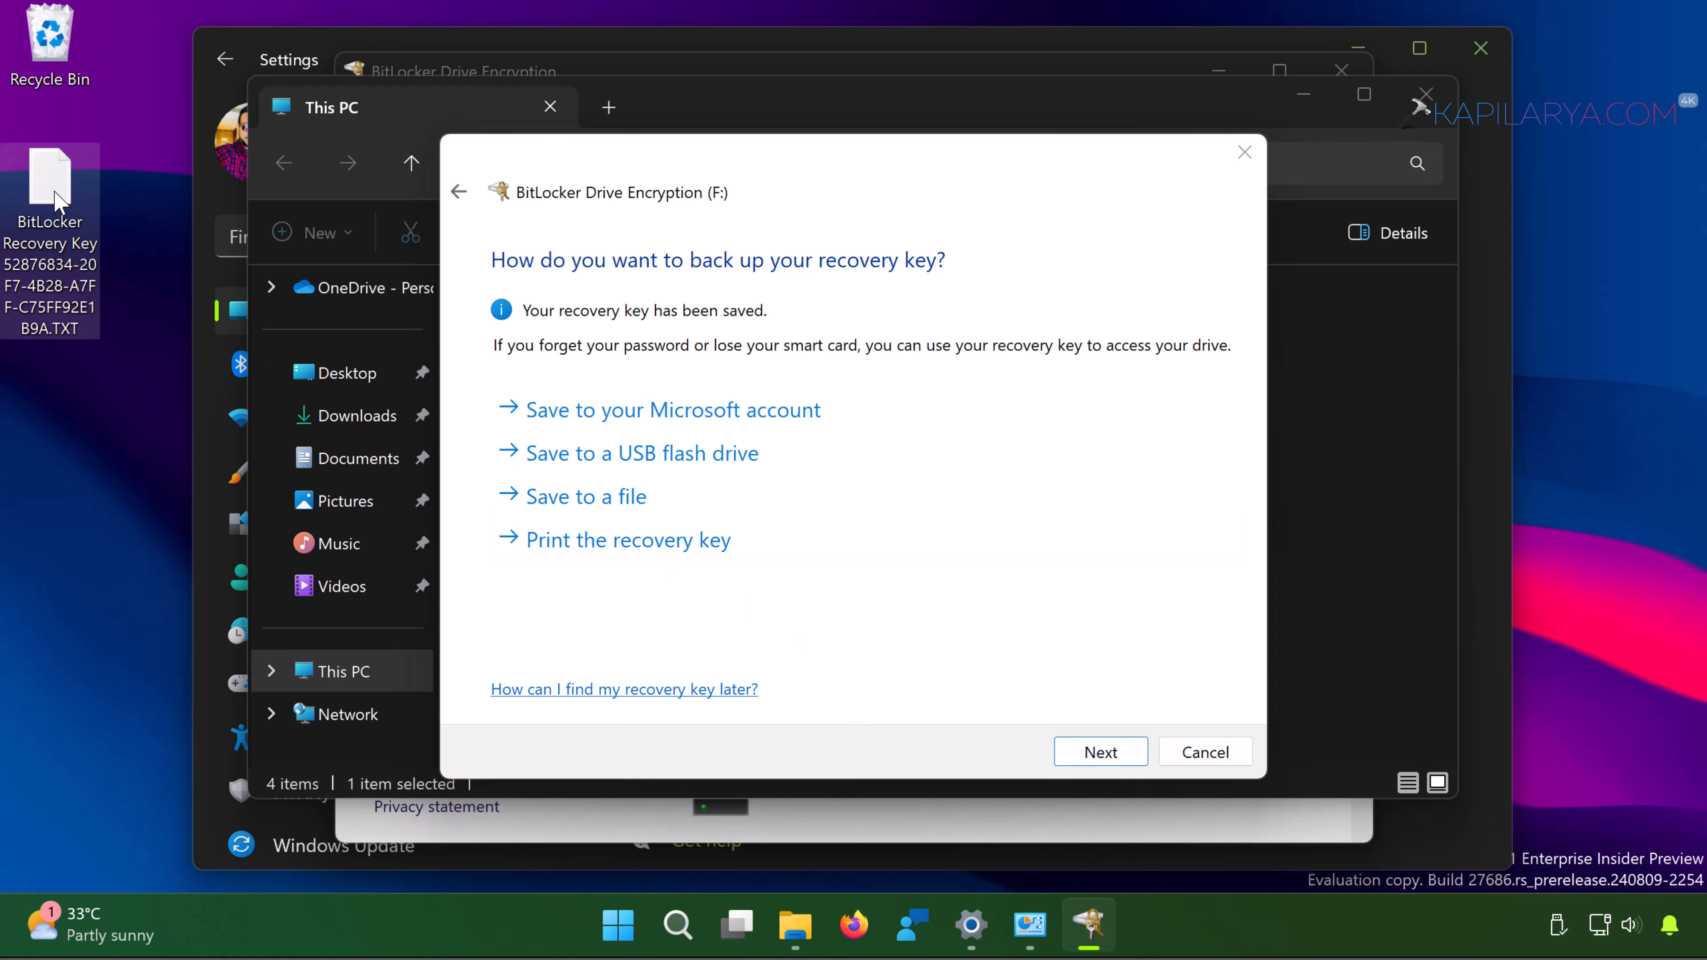
{"action": "left_click", "coordinate": [1100, 753]}
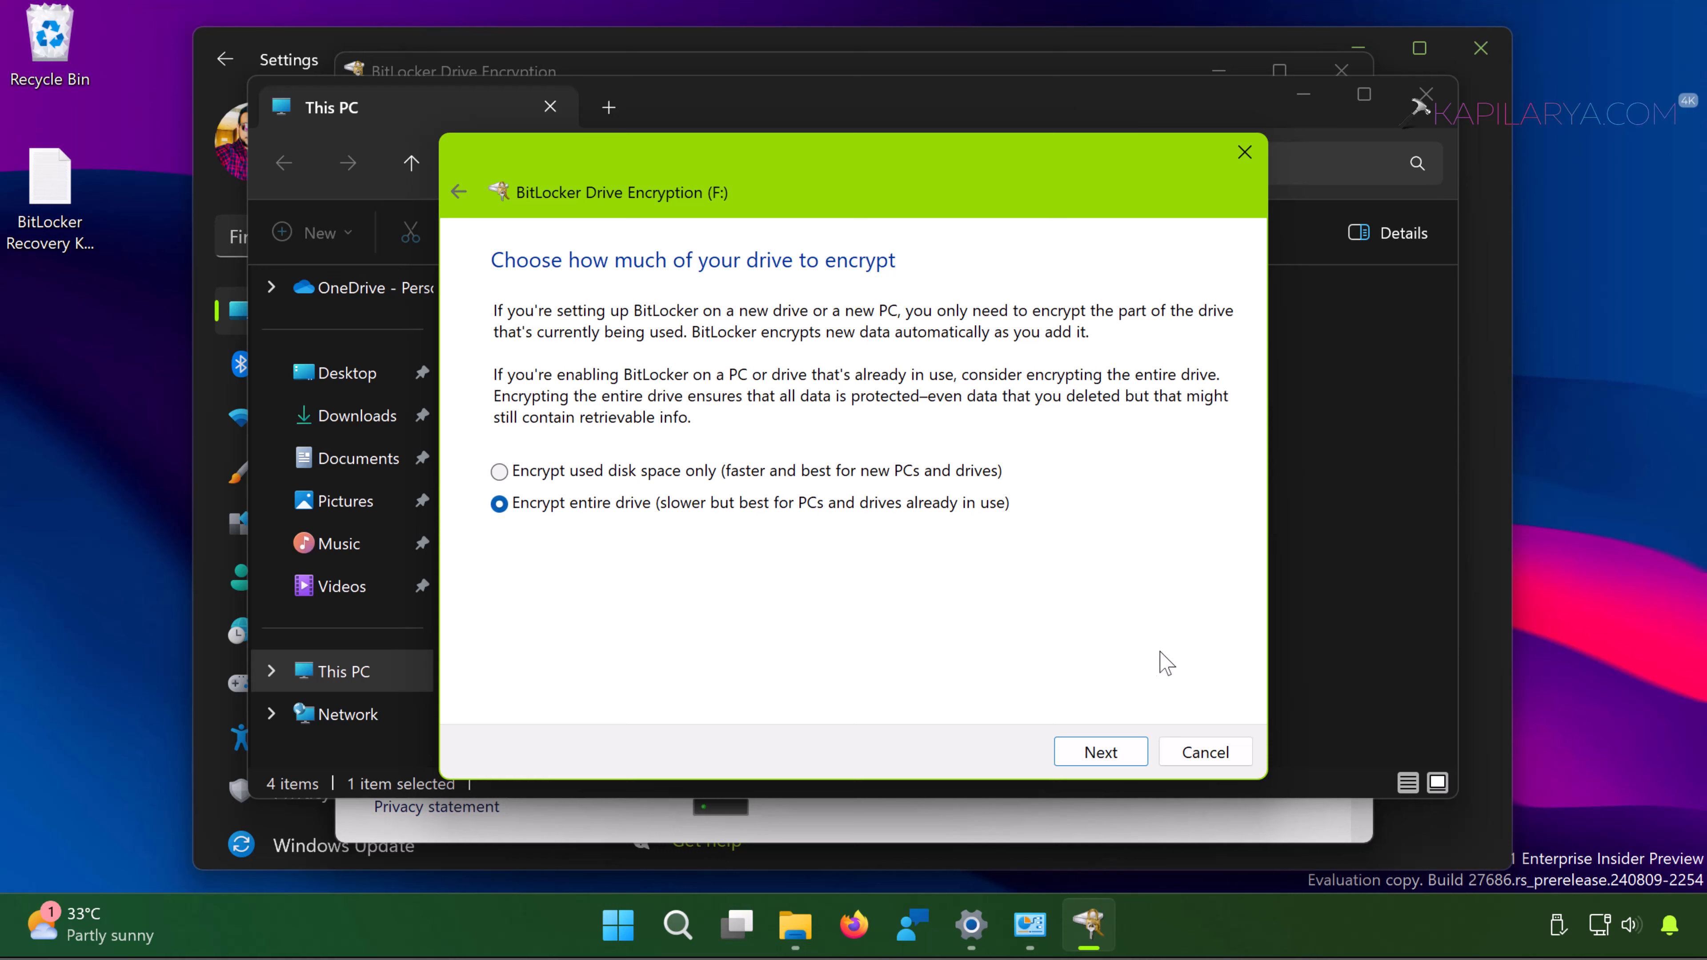
Step: Start encrypting Demo Drive (F:) with the entire drive and new encryption mode options
{"action": "left_click", "coordinate": [1101, 751]}
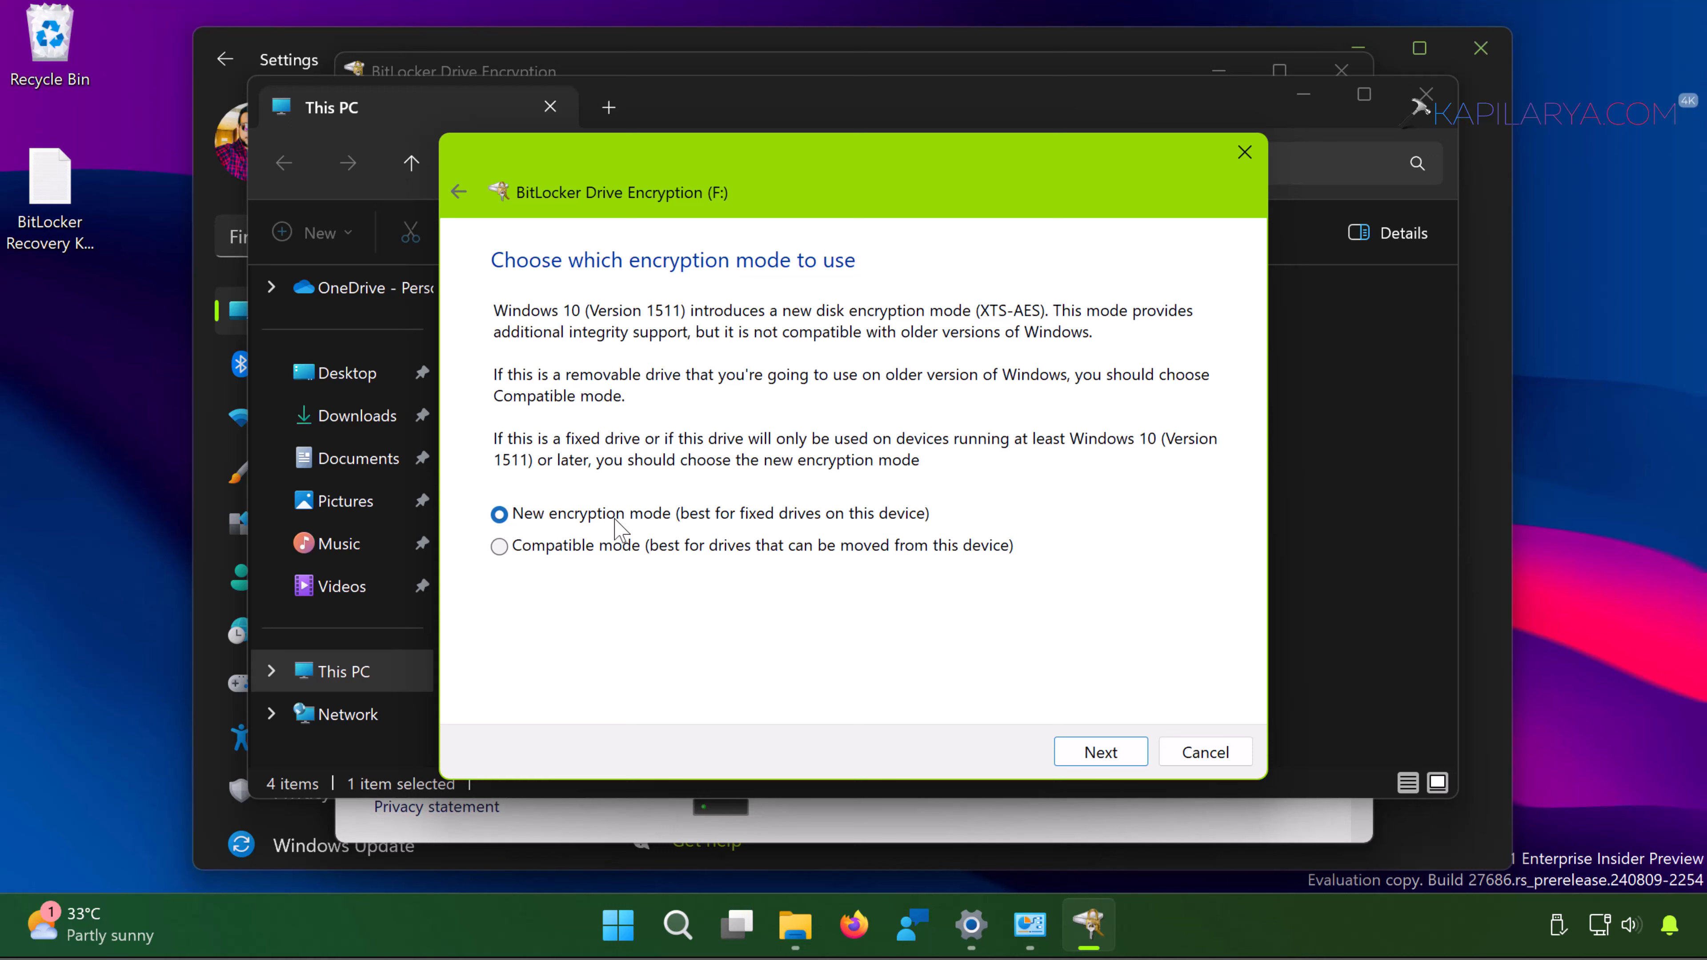
{"action": "left_click", "coordinate": [1076, 753]}
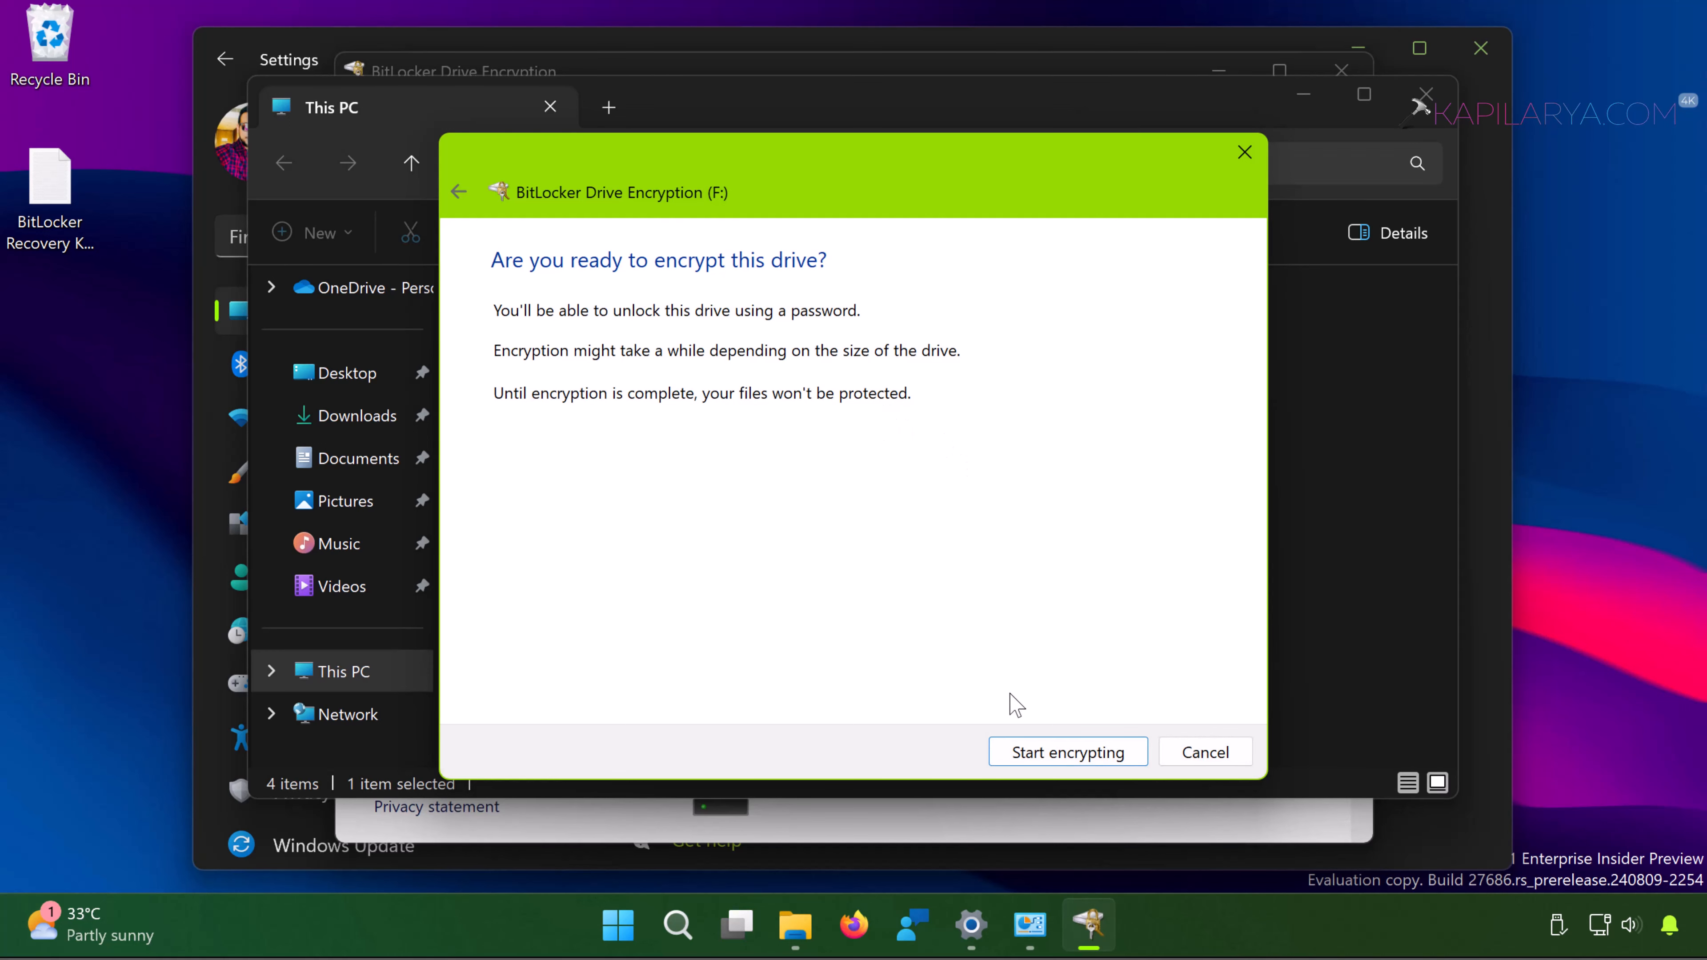
{"action": "left_click", "coordinate": [1012, 753]}
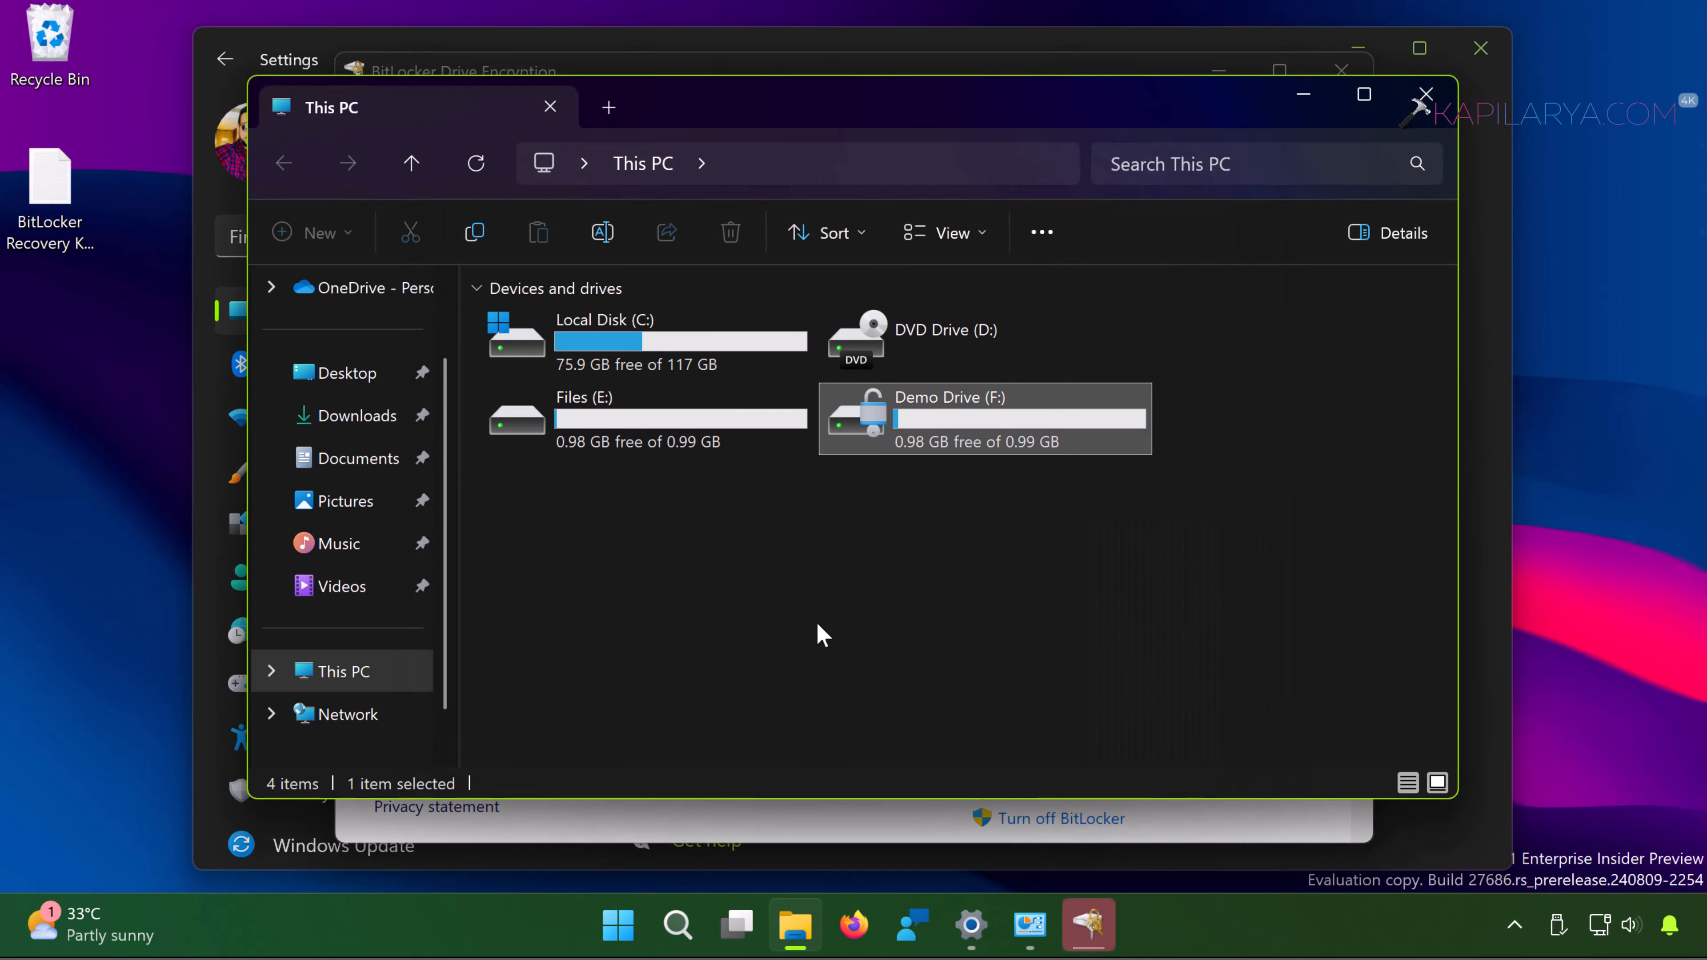
Step: Bring the BitLocker encryption progress dialog for drive F: back into view and close it
{"action": "left_click", "coordinate": [1090, 928]}
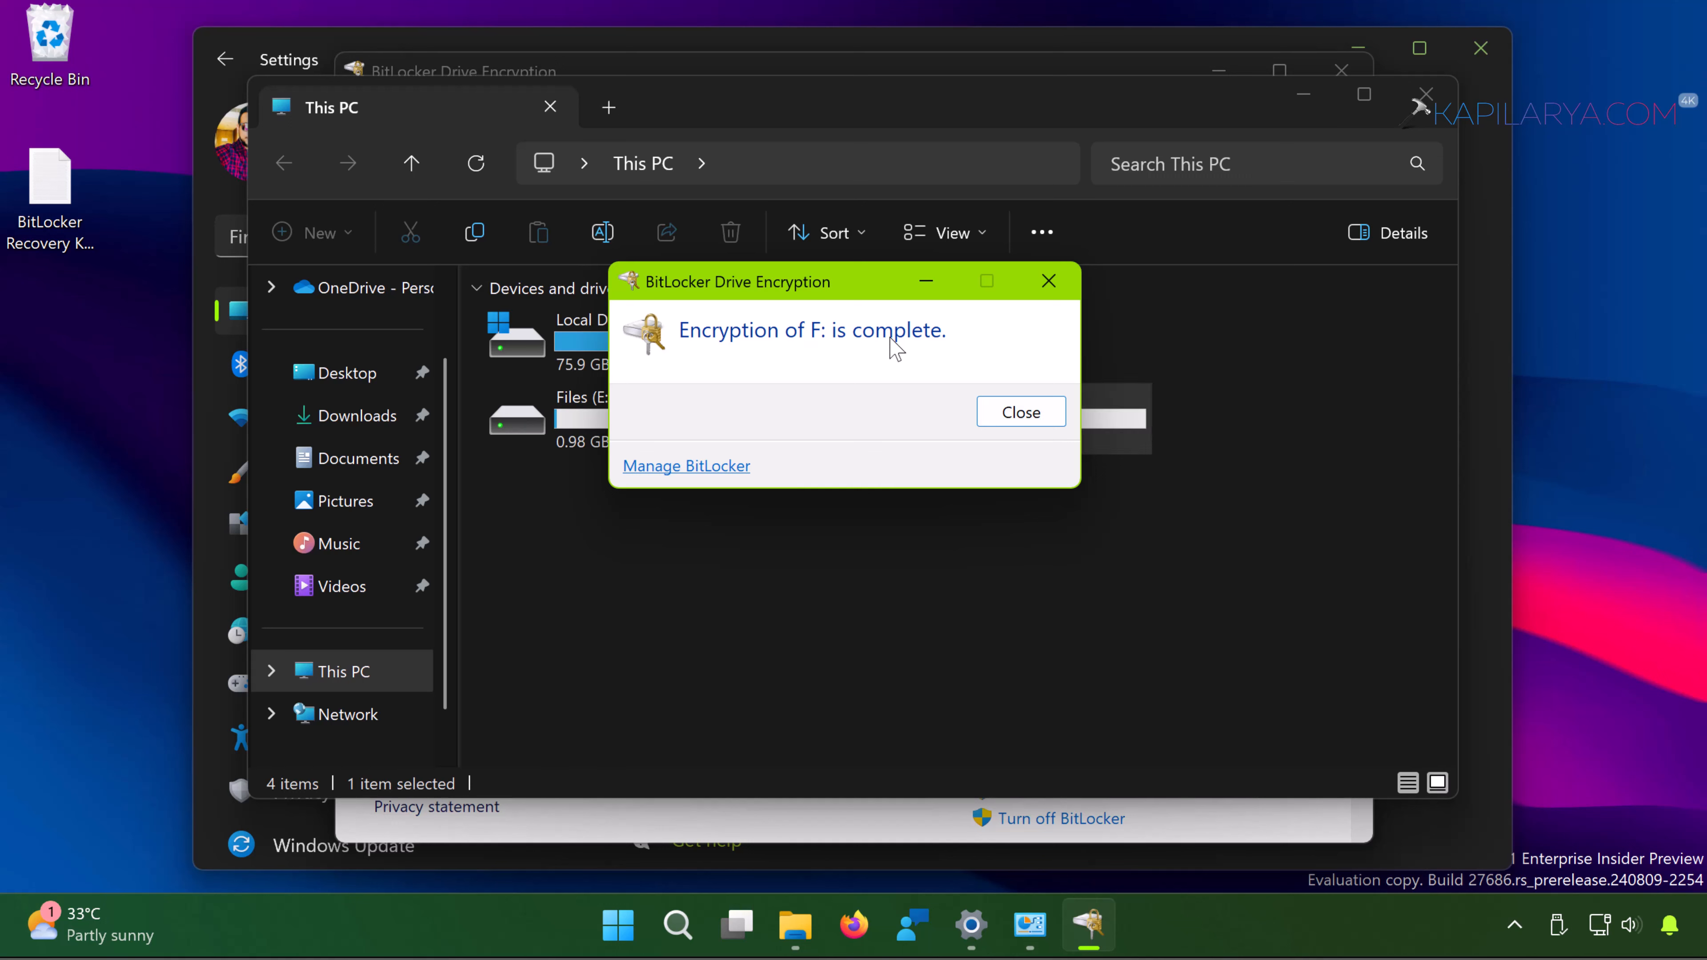
{"action": "left_click", "coordinate": [1016, 414]}
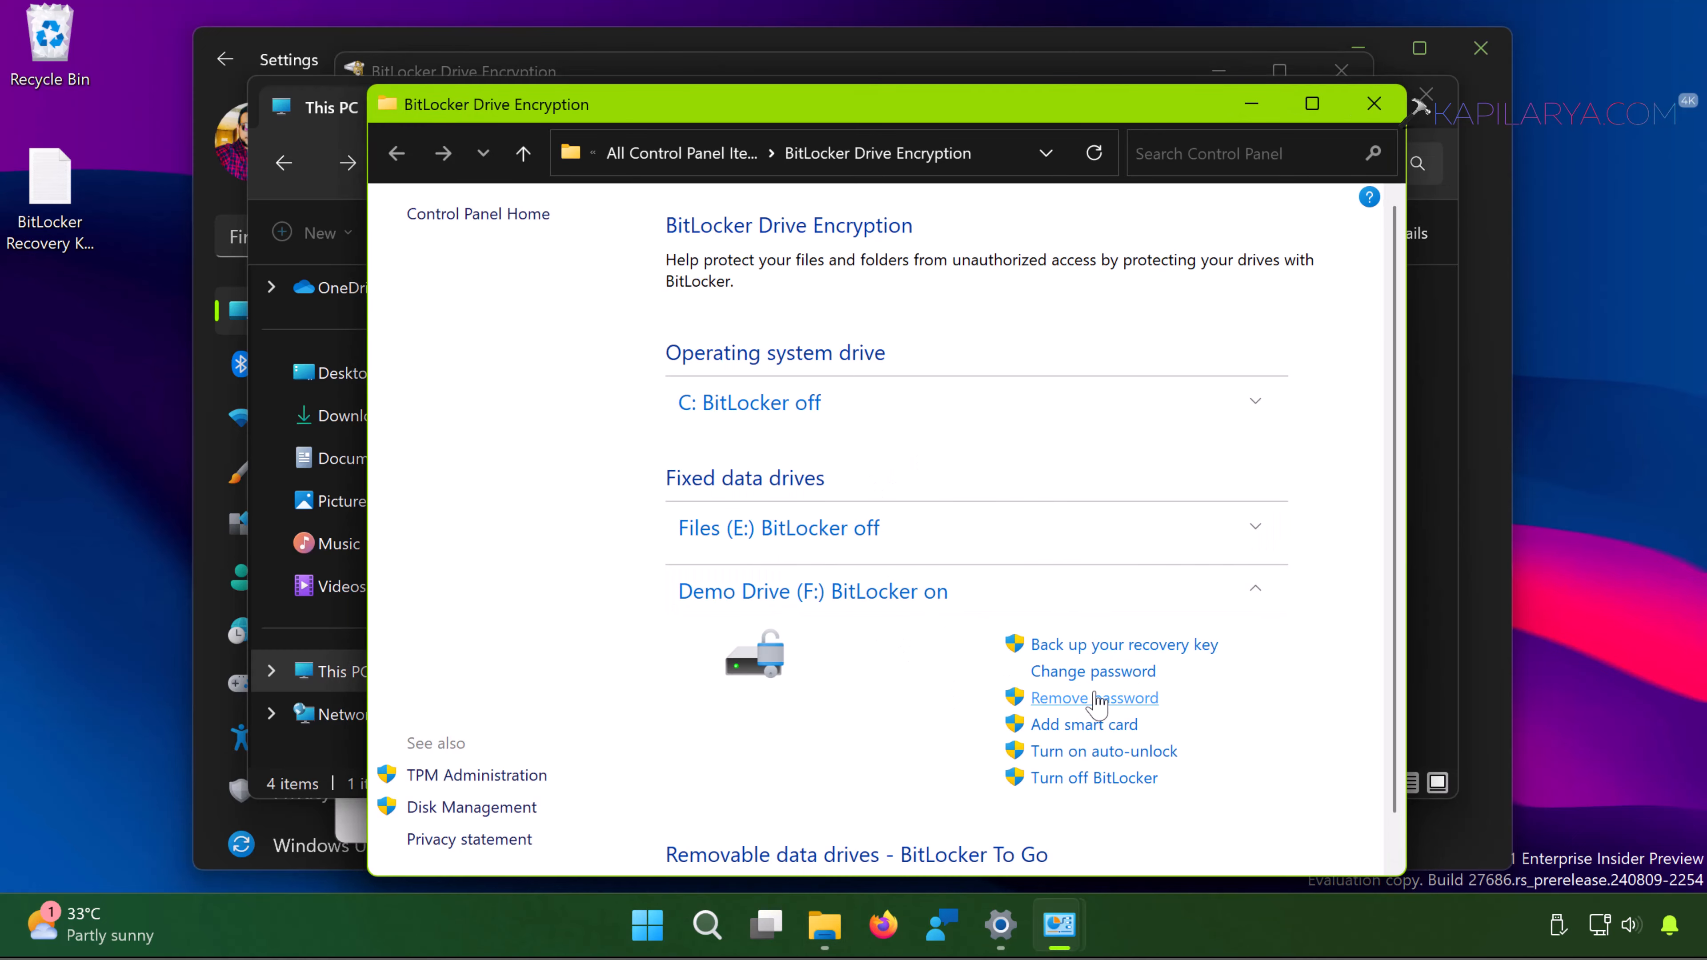
Step: Try to turn on auto-unlock for Demo Drive (F:), dismiss the resulting dialog, and close the BitLocker management window
{"action": "scroll", "coordinate": [1172, 668], "scroll_direction": "down", "scroll_amount": 1}
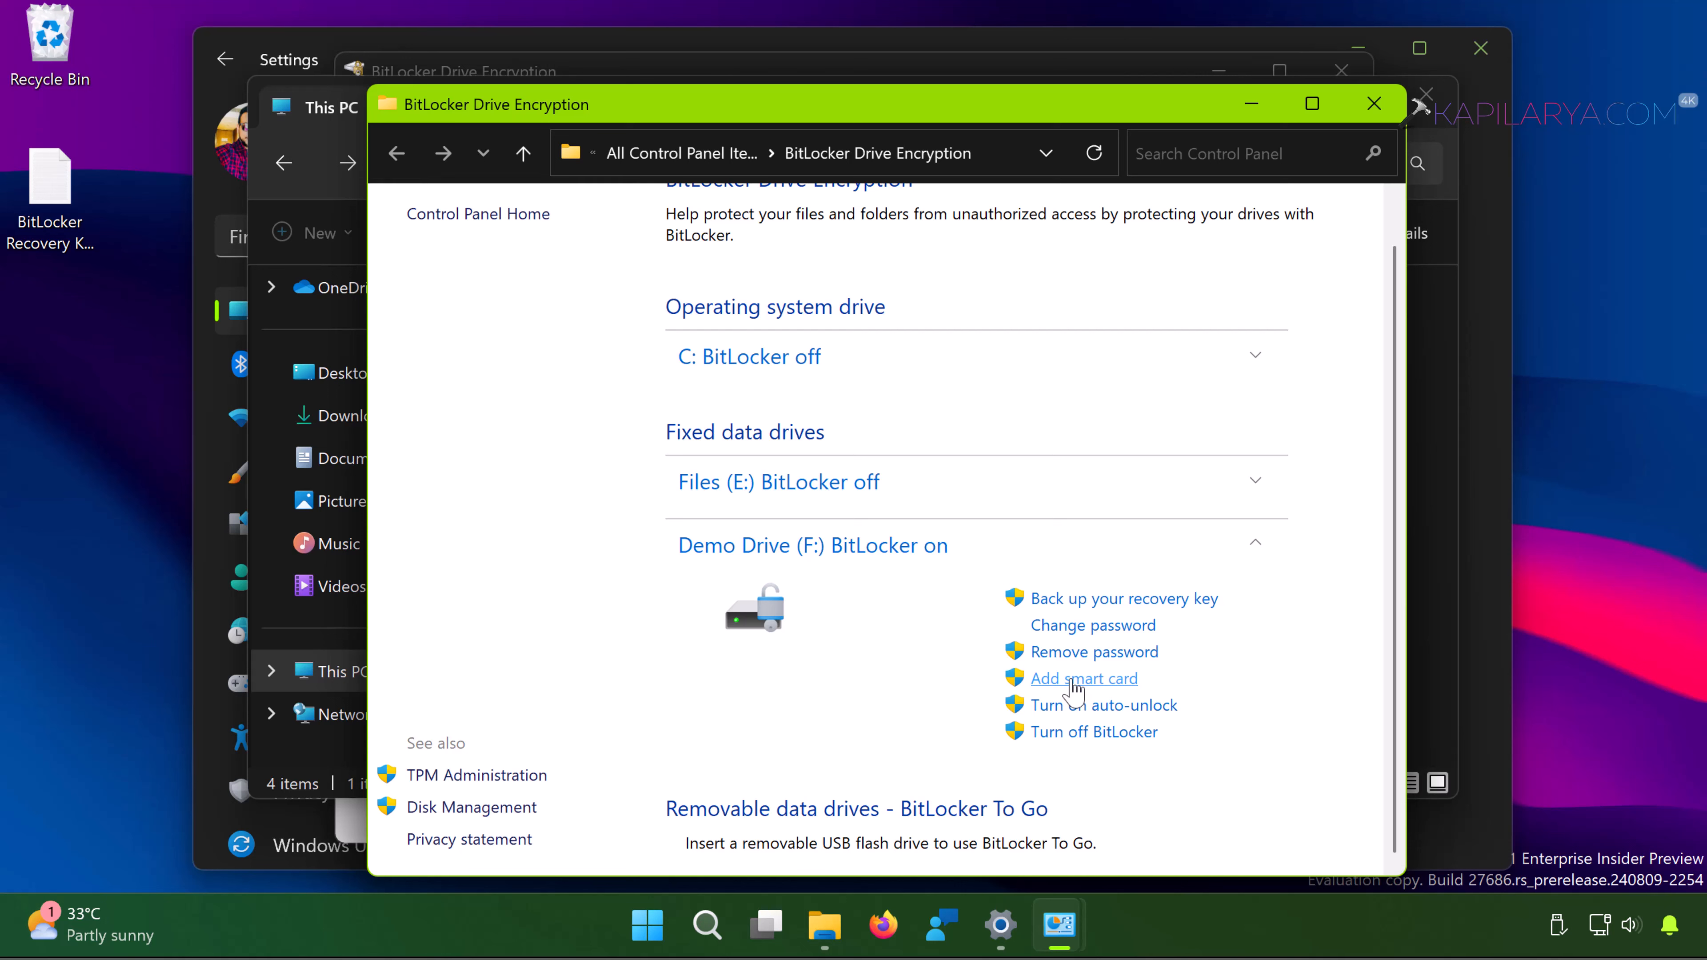
{"action": "left_click", "coordinate": [1152, 708]}
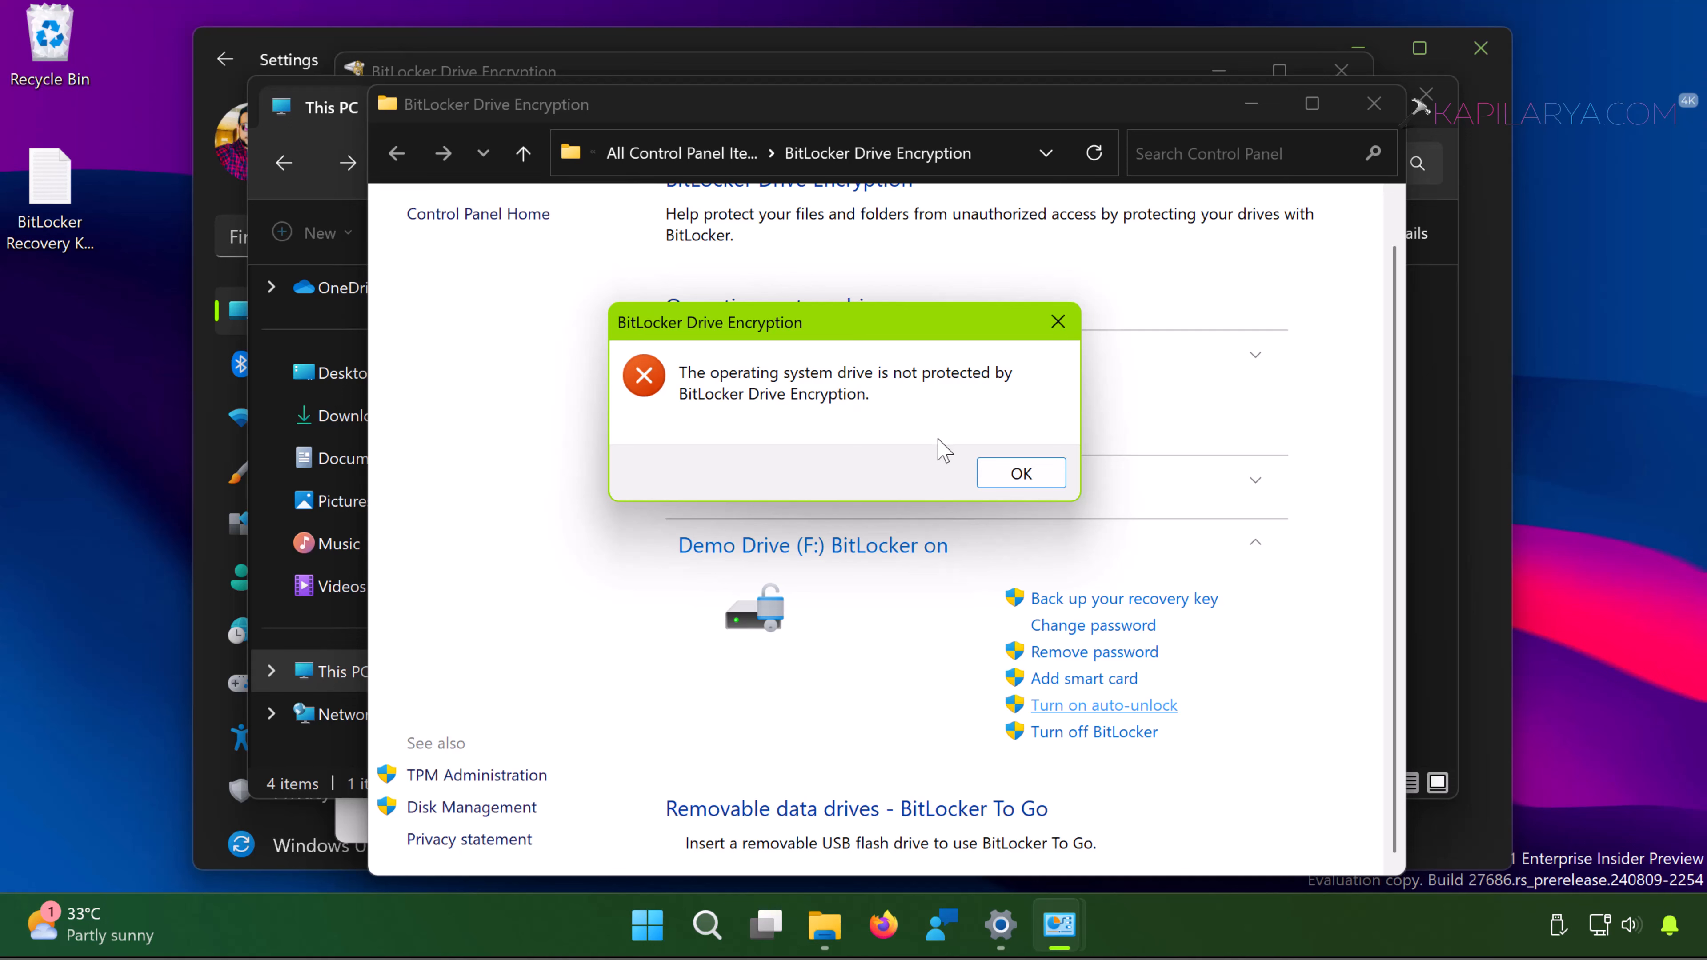
{"action": "left_click", "coordinate": [990, 479]}
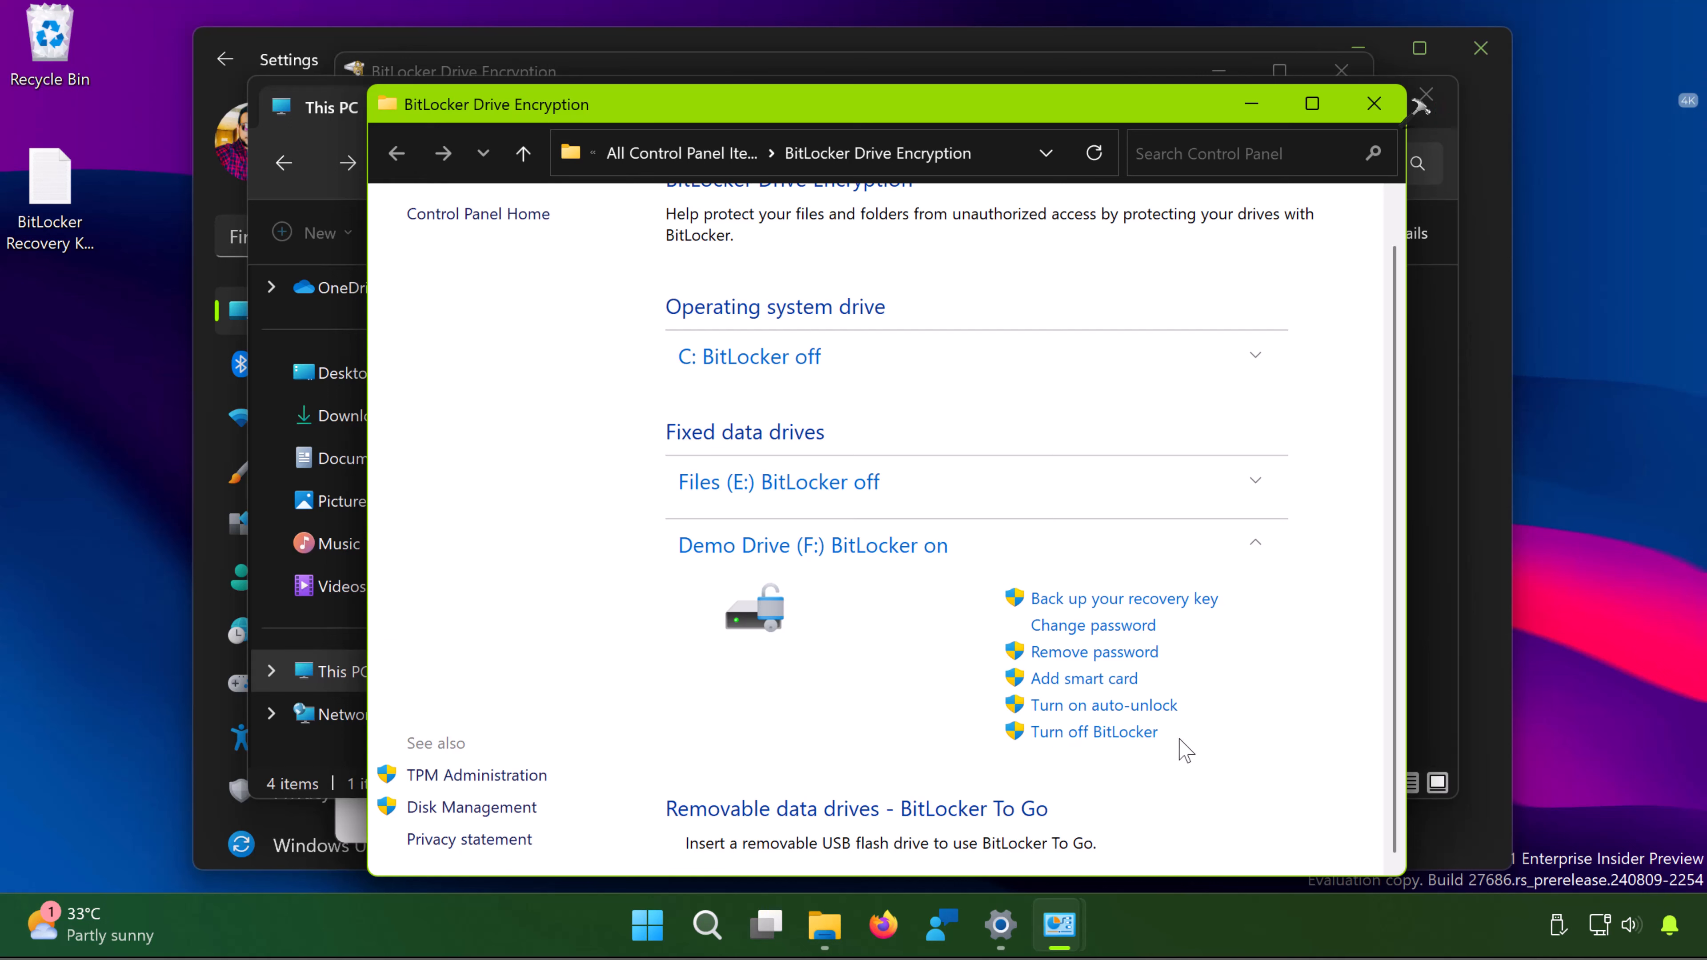
{"action": "left_click", "coordinate": [1374, 102]}
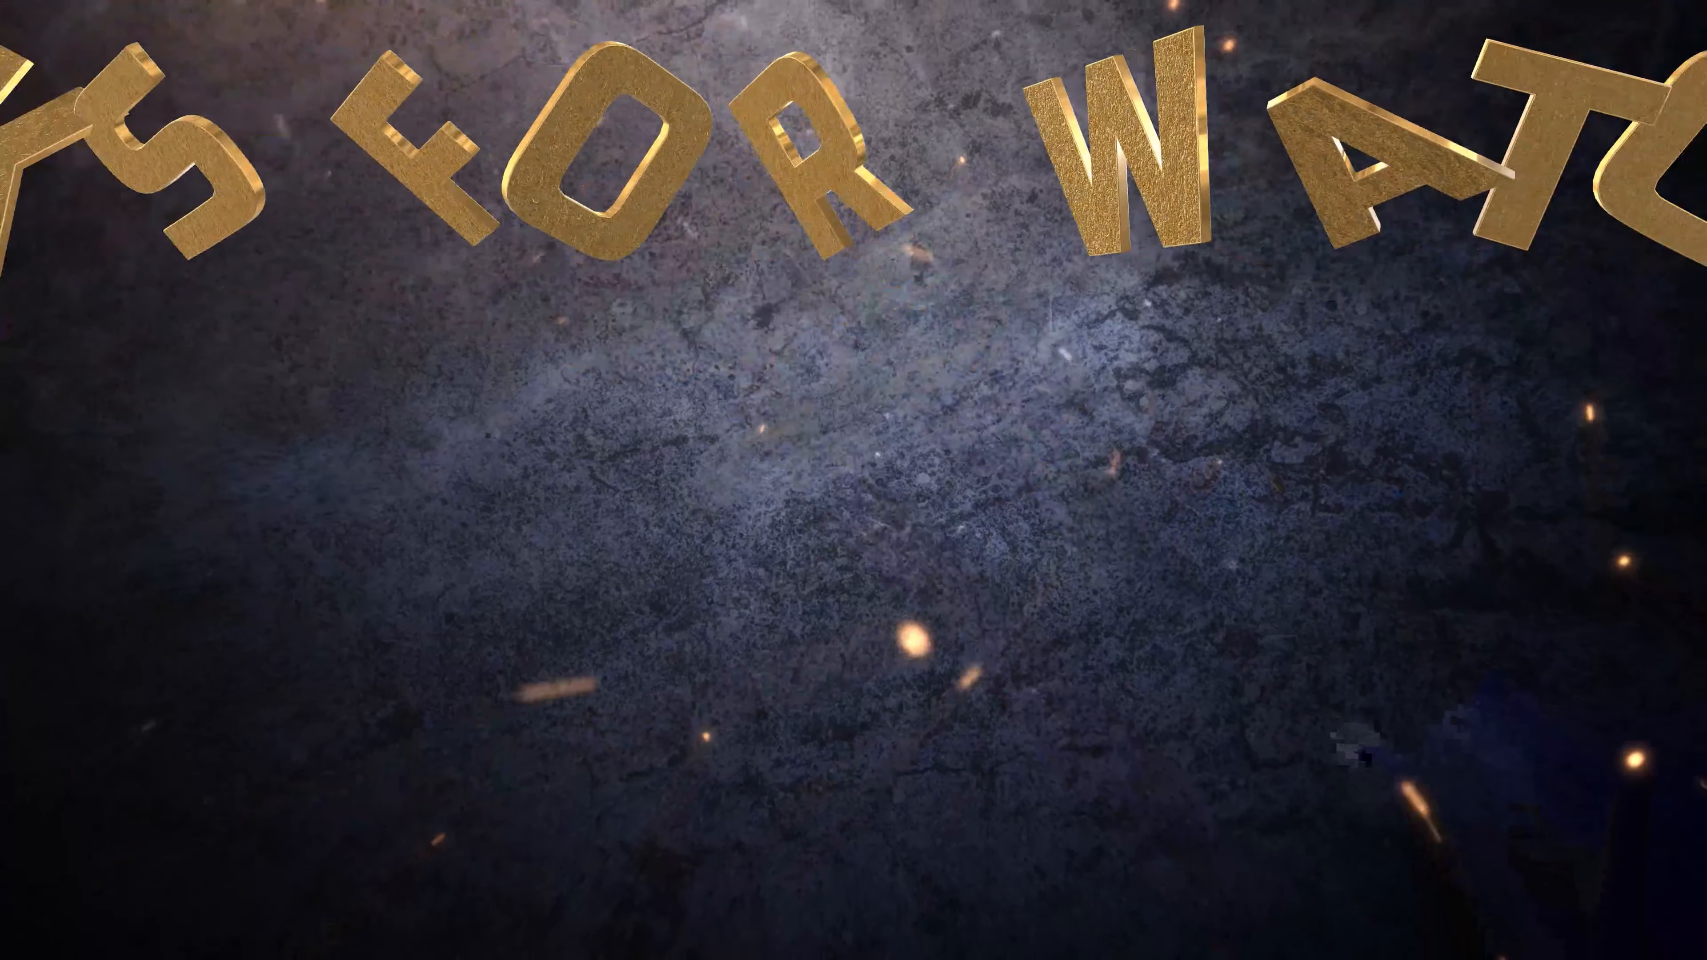